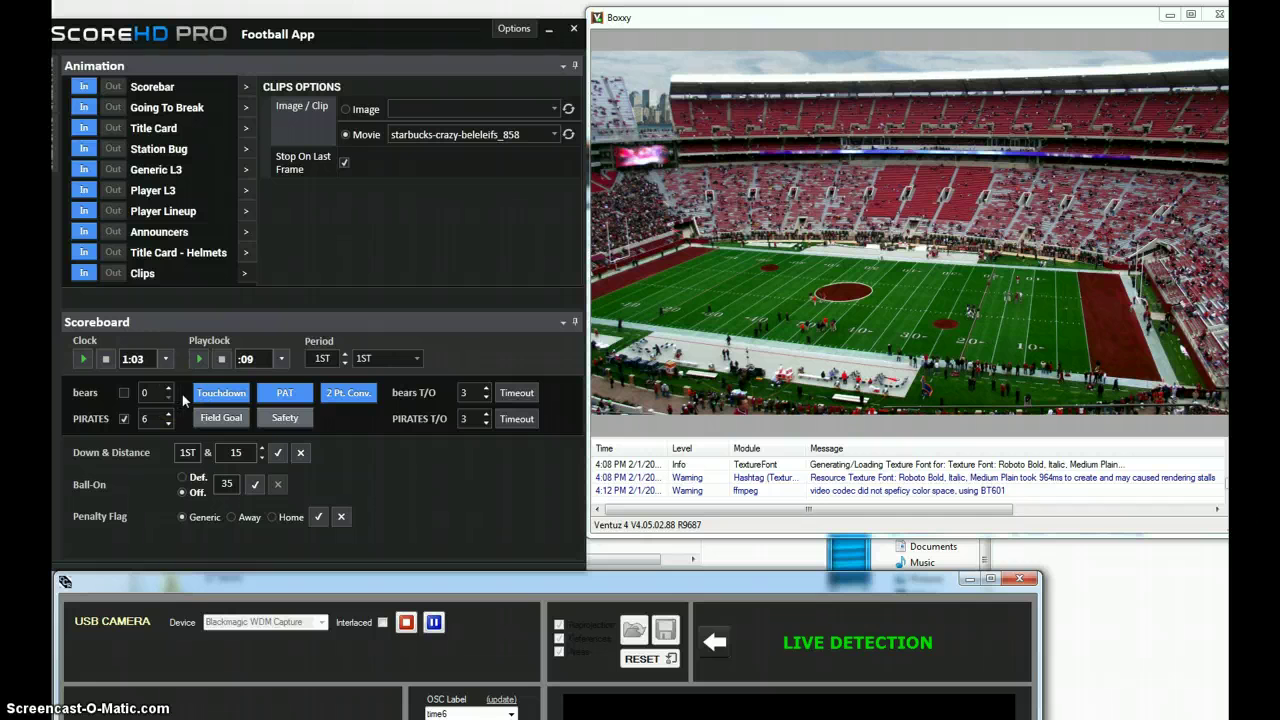
# Step: Return the play clock to :35 without stopping the game clock
pyautogui.moveTo(182, 394); pyautogui.dragTo(198, 395)
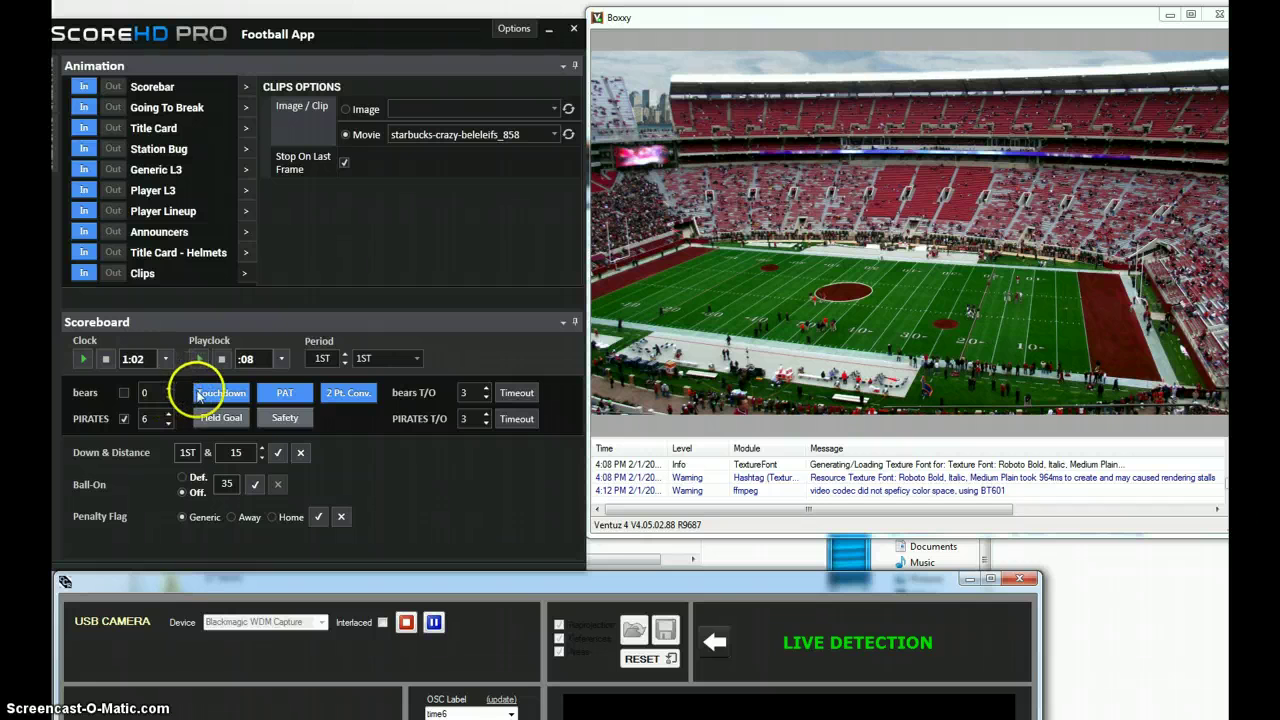
pyautogui.click(230, 418)
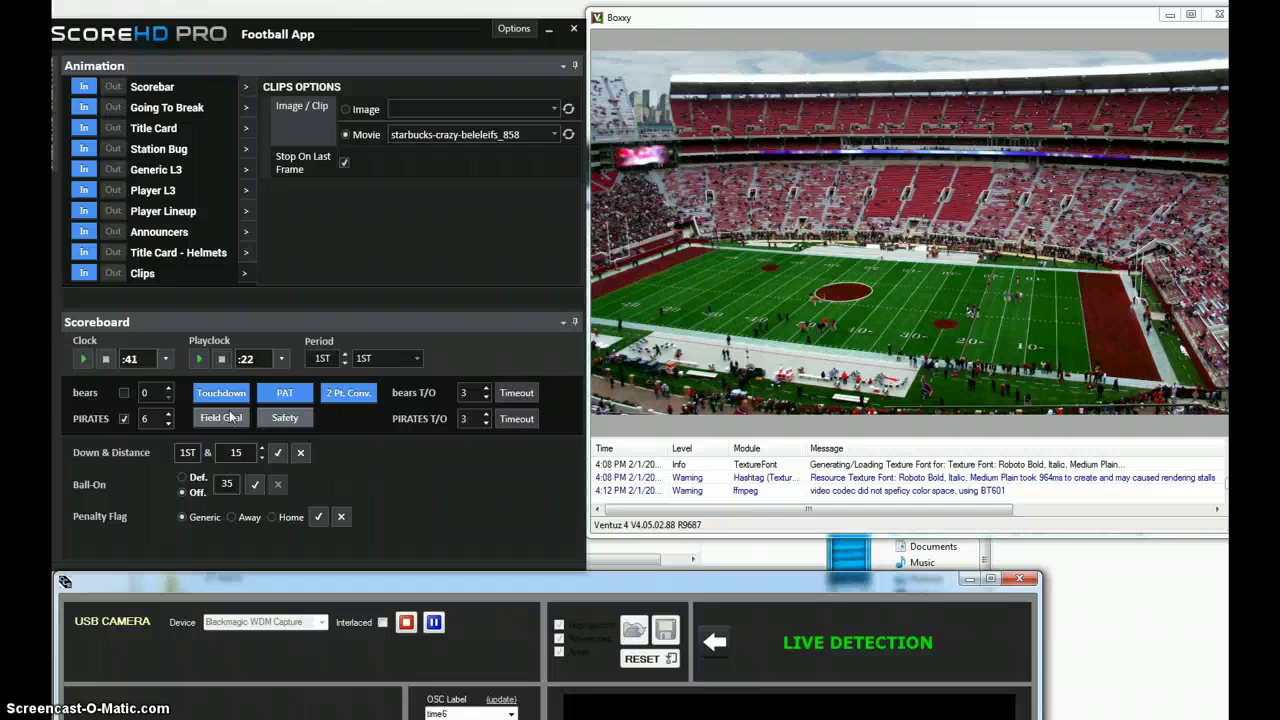
pyautogui.click(230, 418)
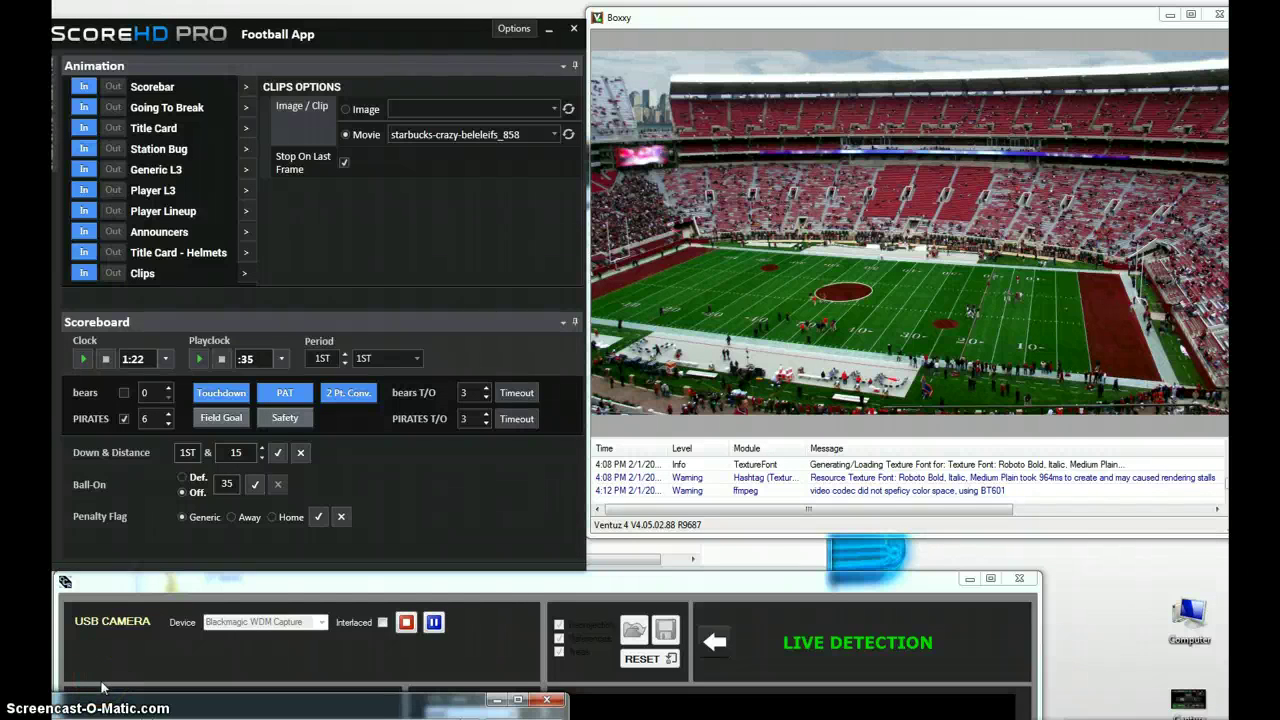
# Step: Select the 3.81 MB starbucks MP4 in Resources\Fullscreen, then move Explorer off the scoreboard
pyautogui.moveTo(70, 699); pyautogui.dragTo(155, 272)
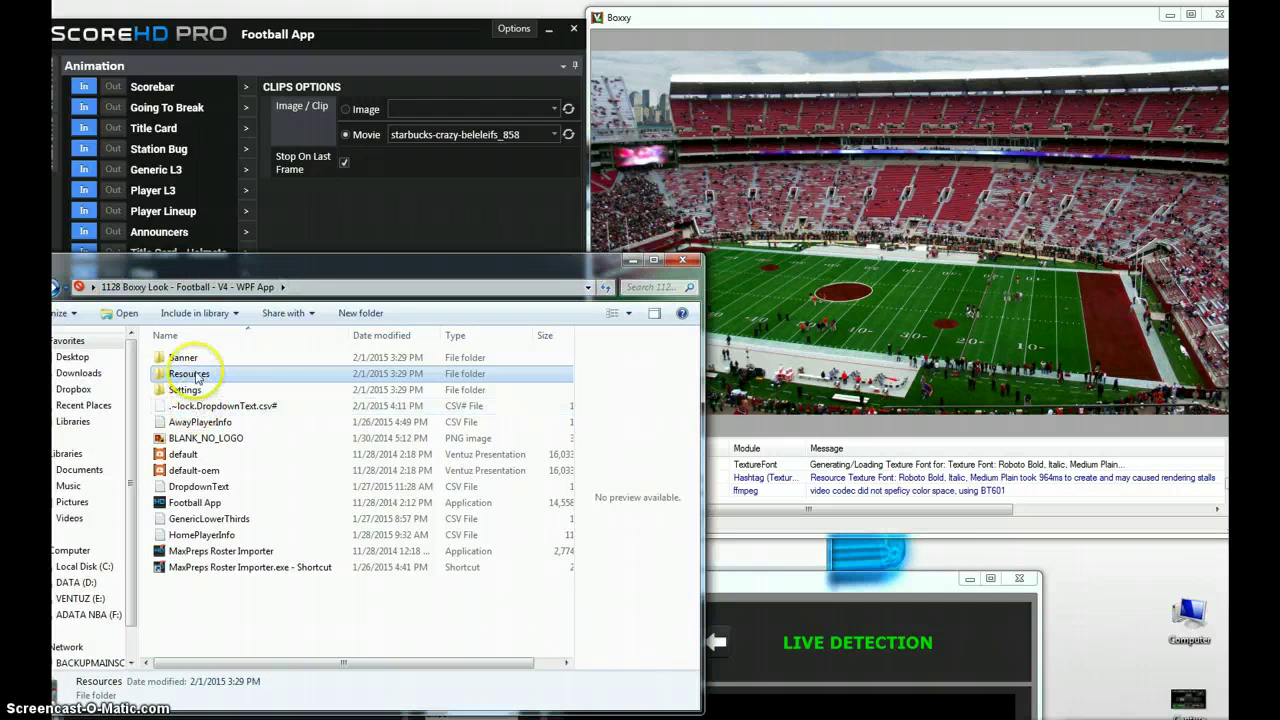
pyautogui.doubleClick(186, 373)
pyautogui.doubleClick(188, 358)
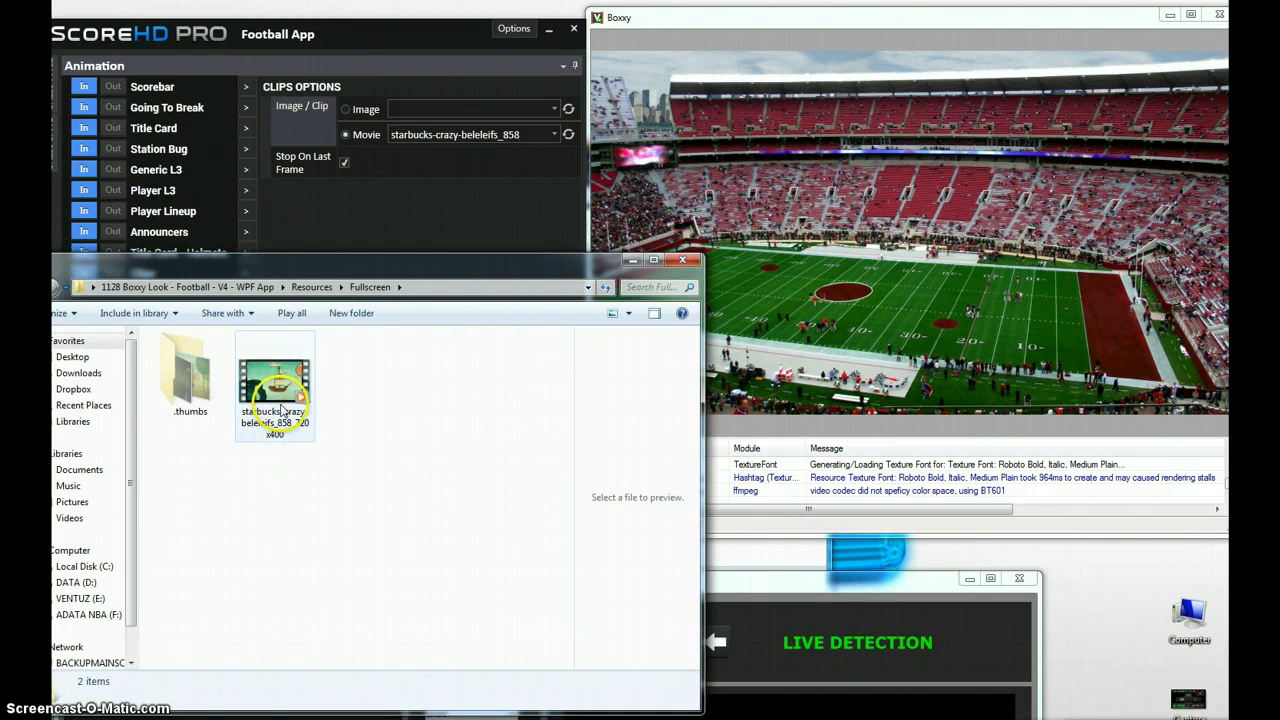
pyautogui.moveTo(280, 405)
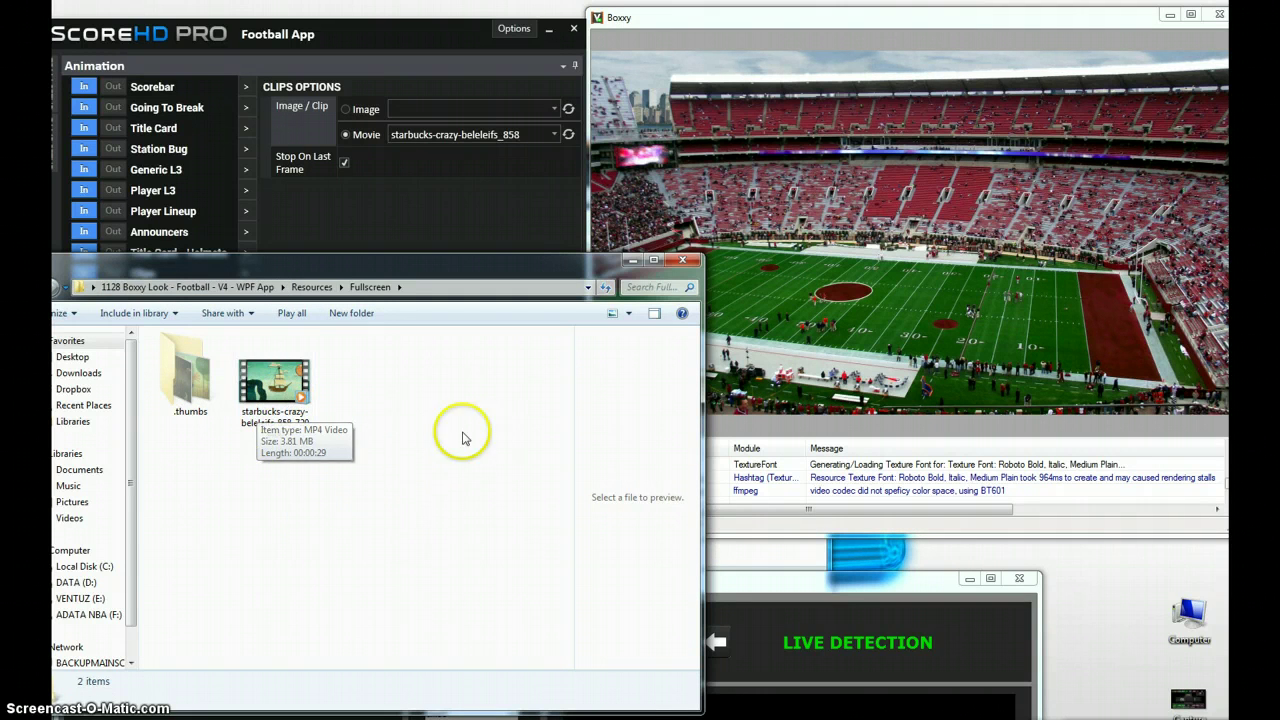
pyautogui.click(273, 427)
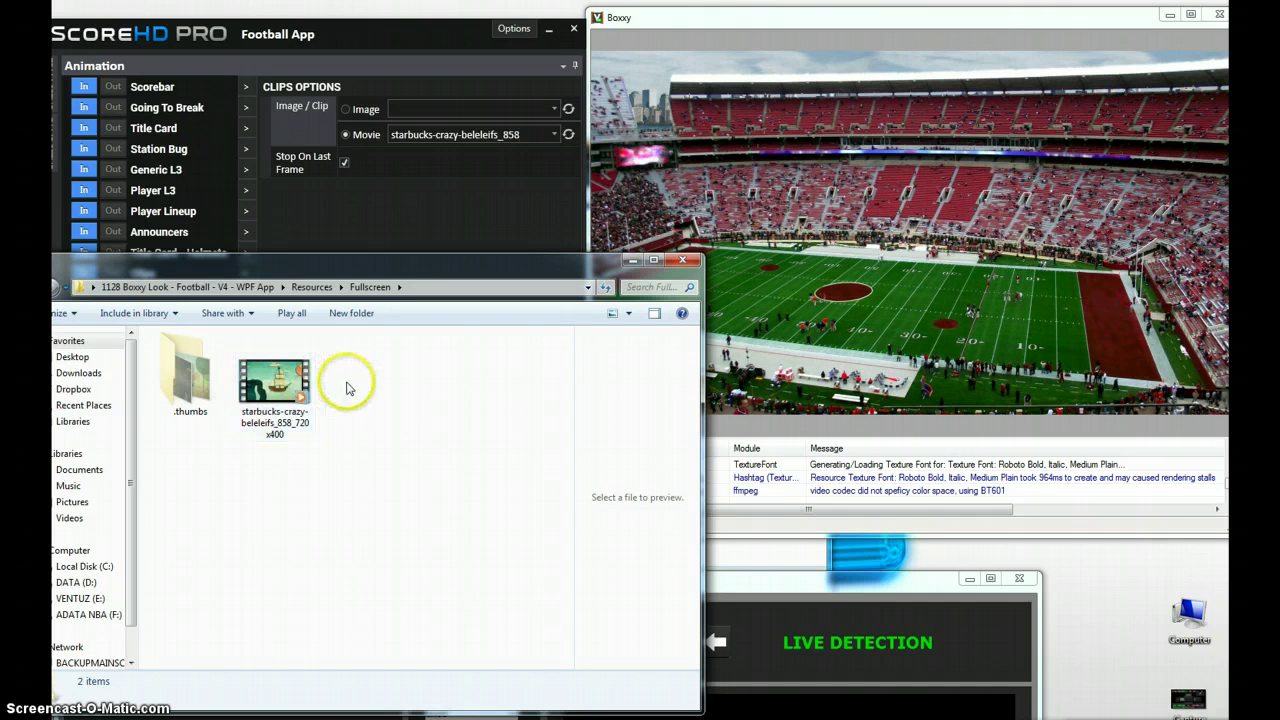
pyautogui.moveTo(436, 266); pyautogui.dragTo(251, 707)
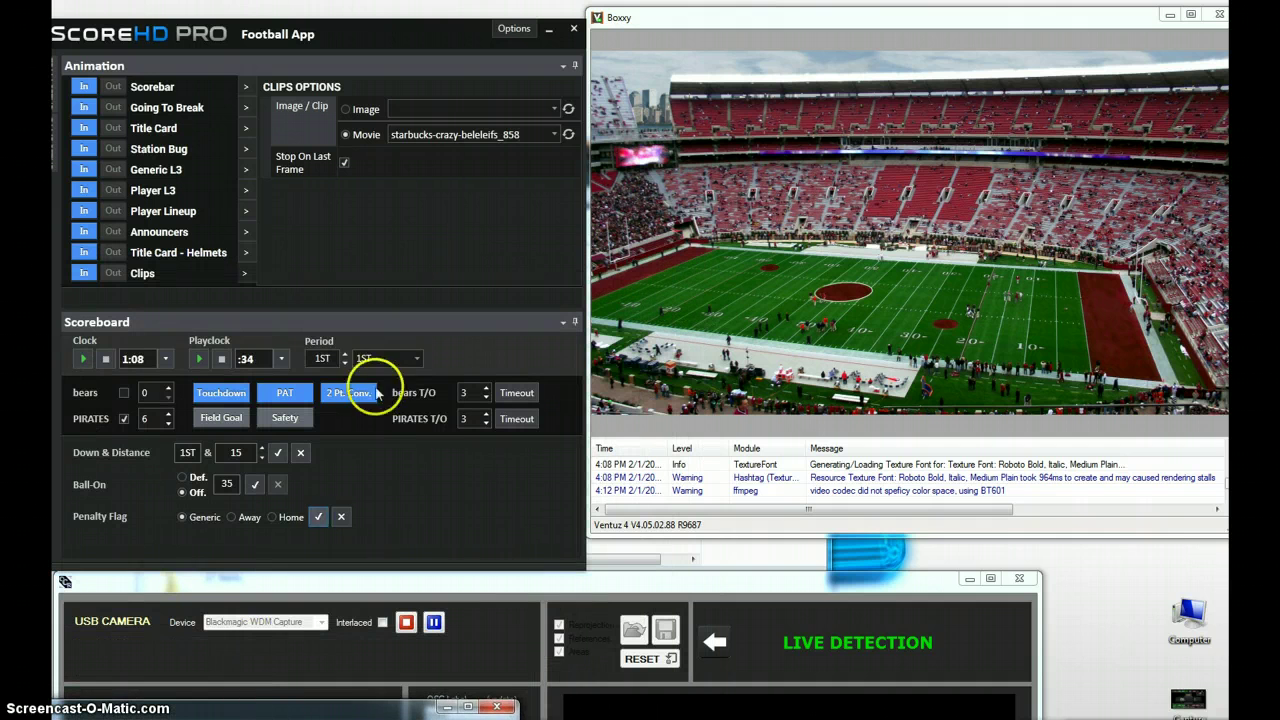
# Step: Play the starbucks-crazy-beleleifs_858_720x400.mp4 movie clip on the Boxxy stadium output
pyautogui.click(552, 134)
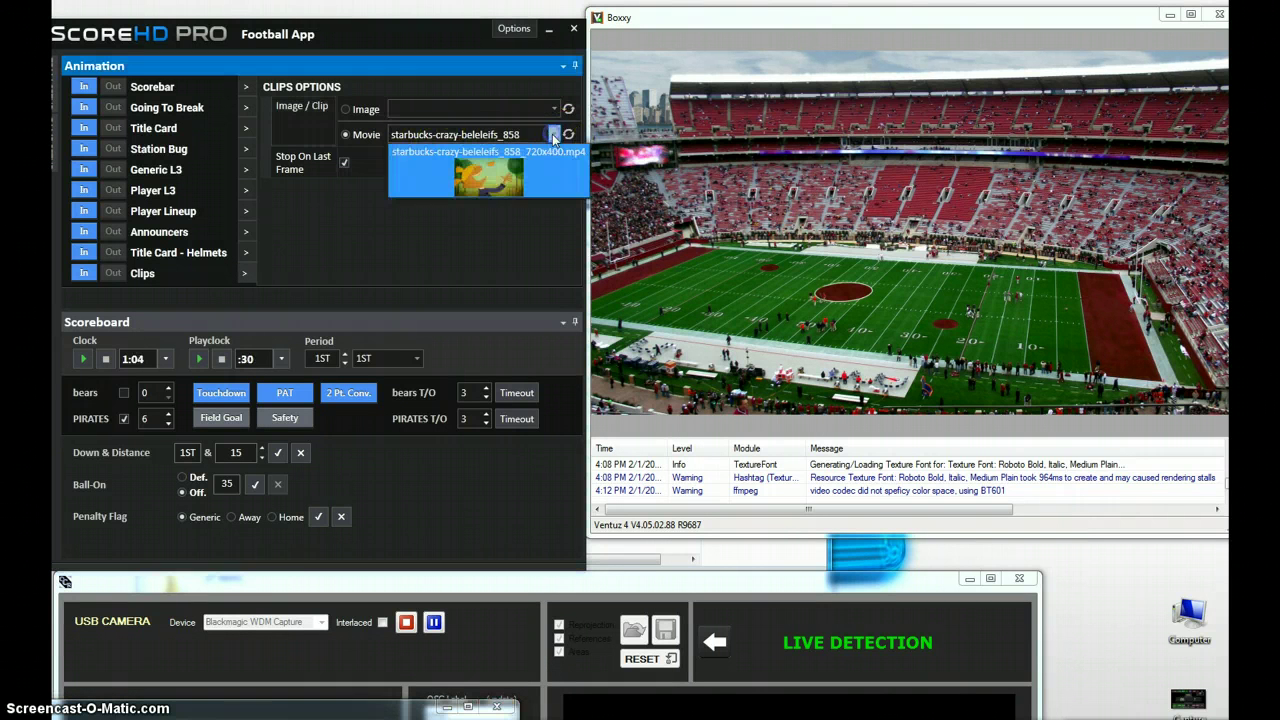
pyautogui.click(500, 190)
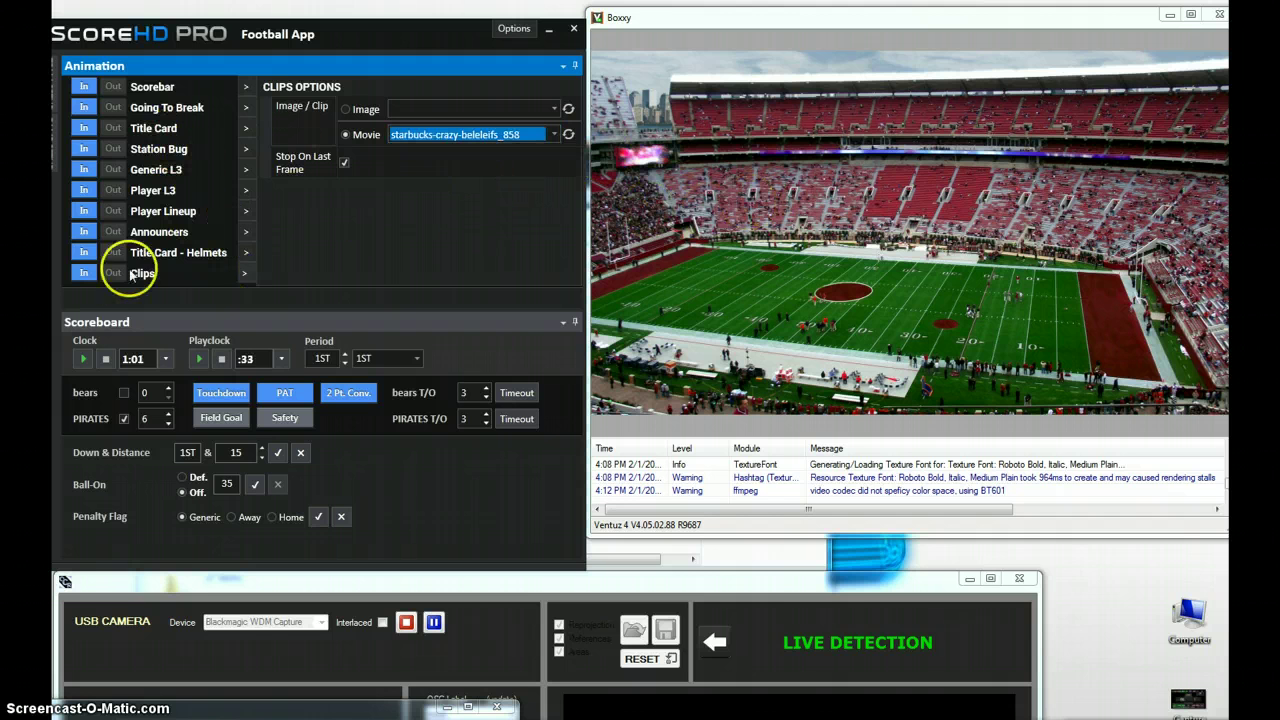
pyautogui.click(90, 273)
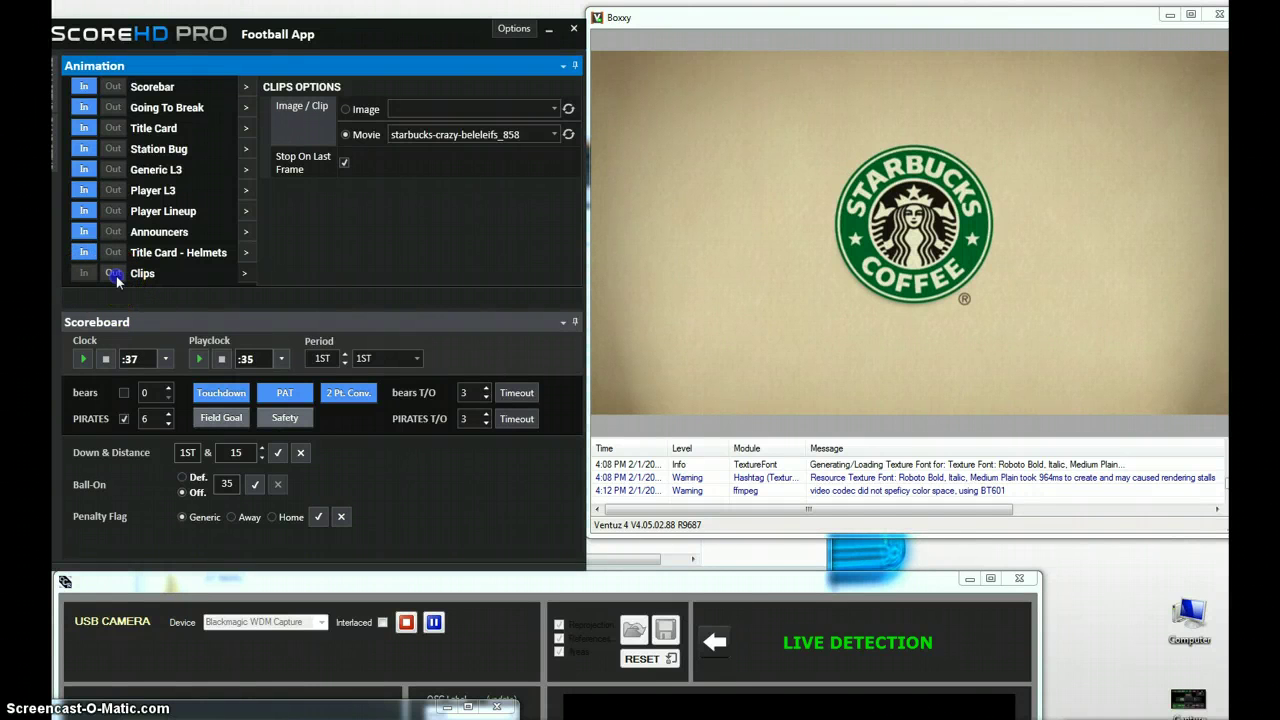
# Step: Clear the Starbucks clip from the Boxxy stadium output
pyautogui.click(116, 277)
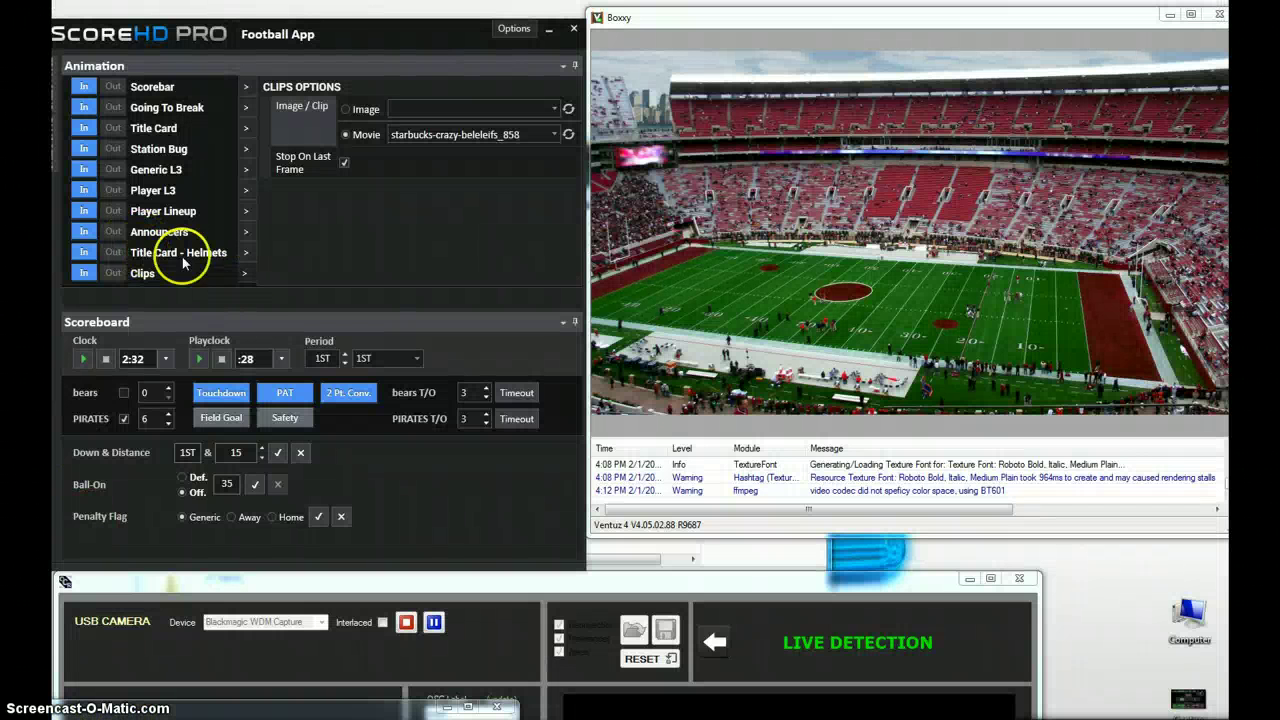
# Step: Show the Title Card - Helmets options and take the Central High vs Oceanside High card off air
pyautogui.click(245, 254)
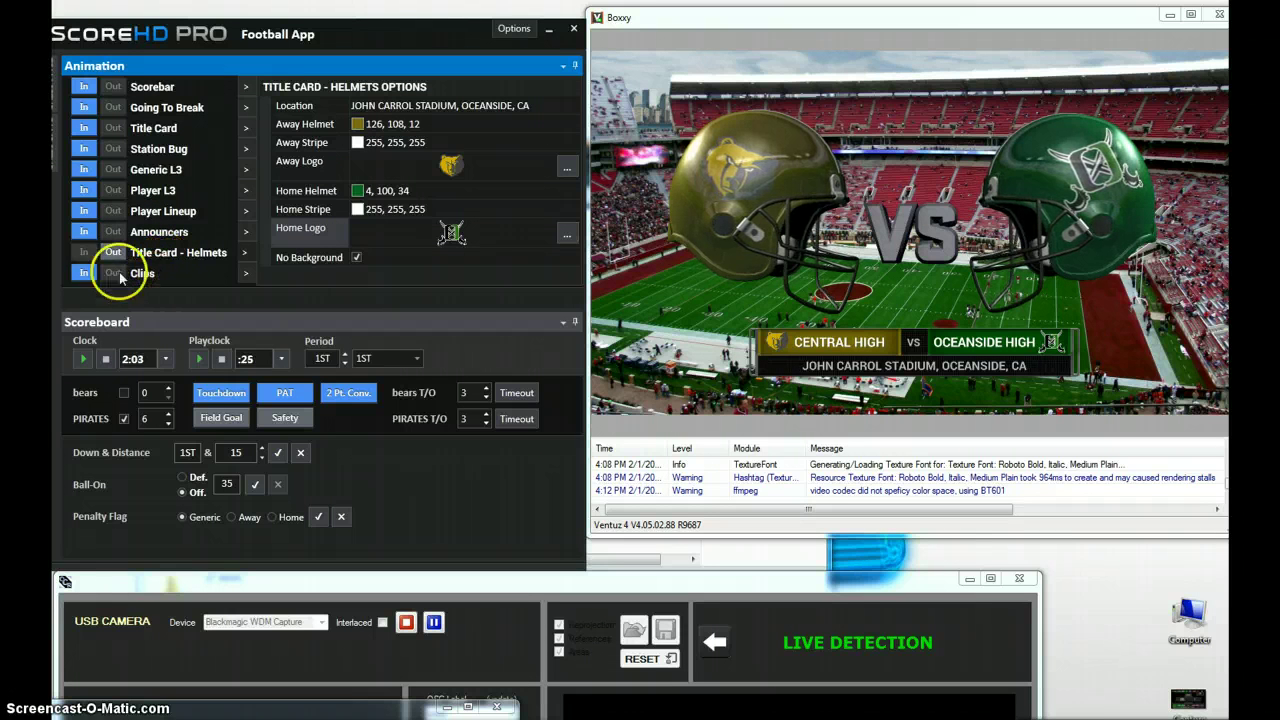
pyautogui.click(113, 252)
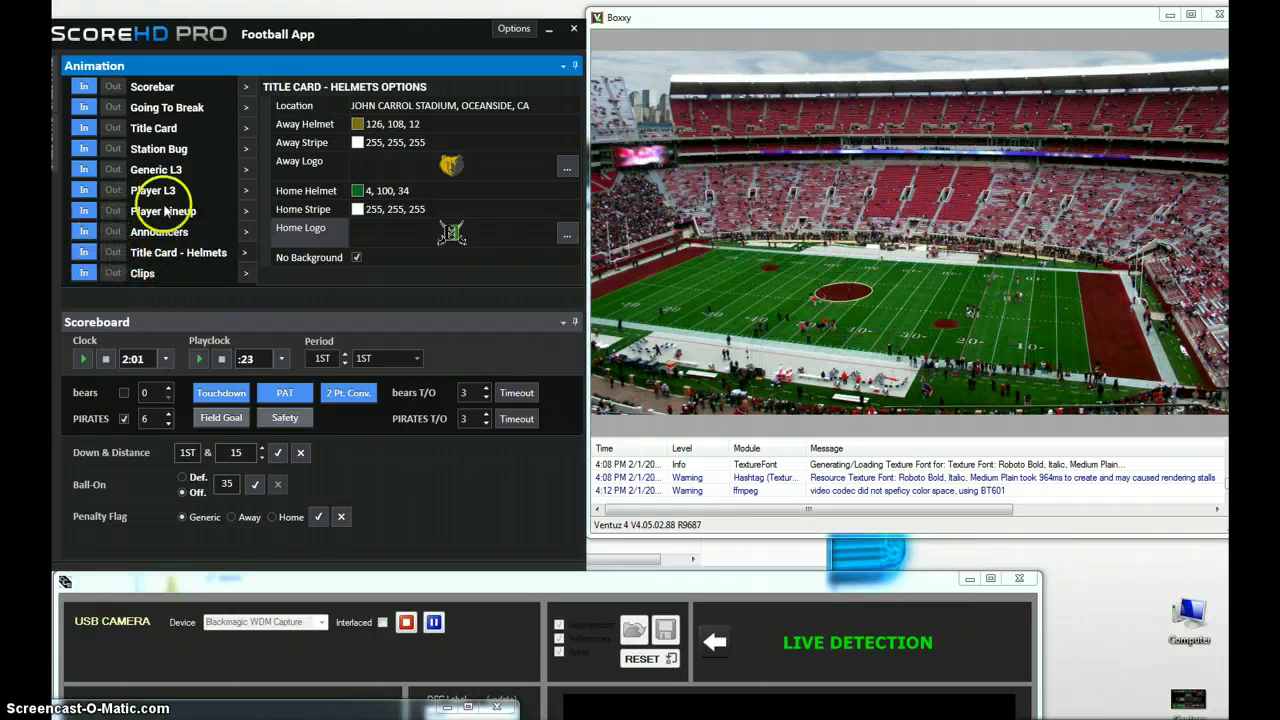
# Step: Load the CHS logo as the away team logo
pyautogui.click(567, 167)
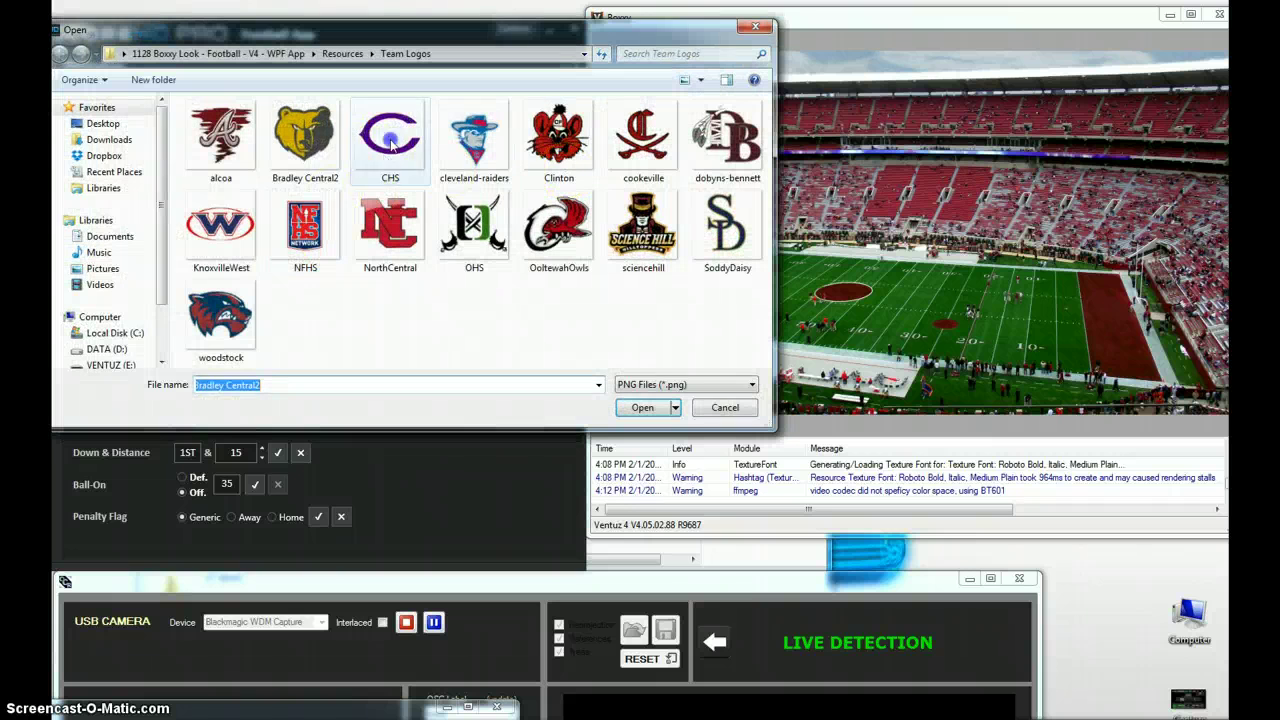
pyautogui.click(390, 143)
pyautogui.click(642, 407)
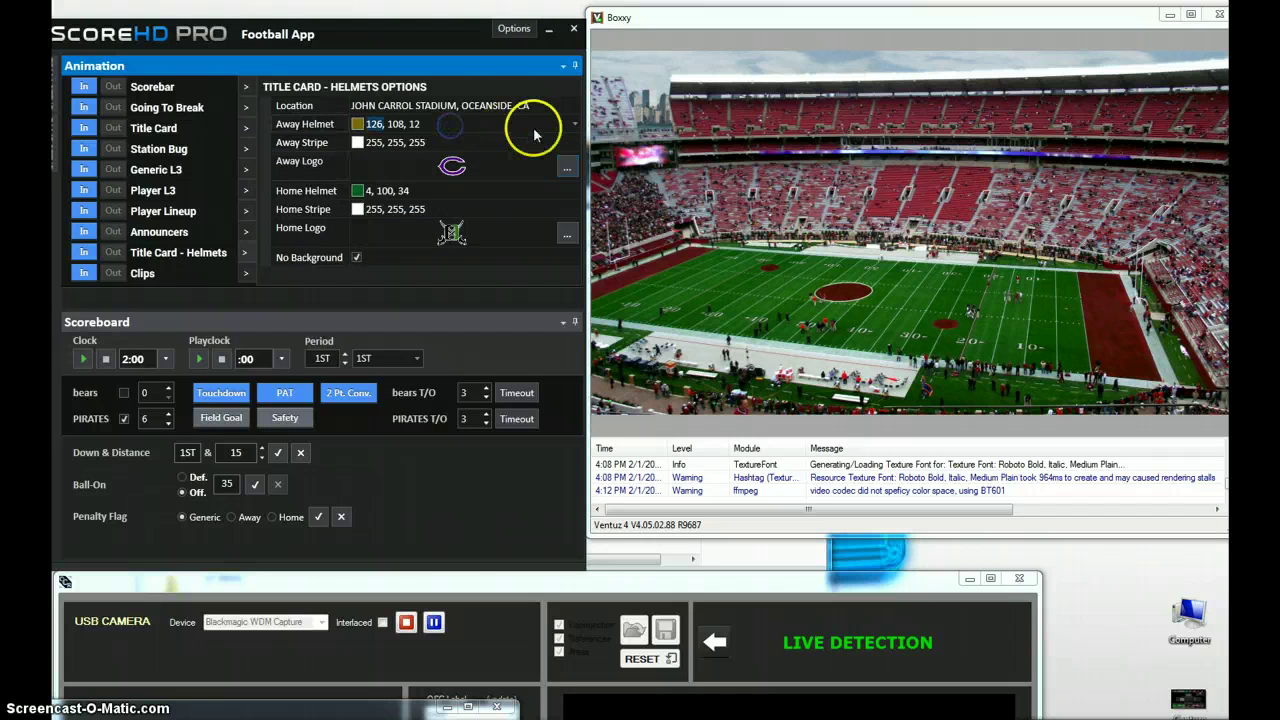
# Step: Set the away helmet to purple 93, 12, 152 and put the helmets VS card on air
pyautogui.click(574, 124)
pyautogui.click(447, 182)
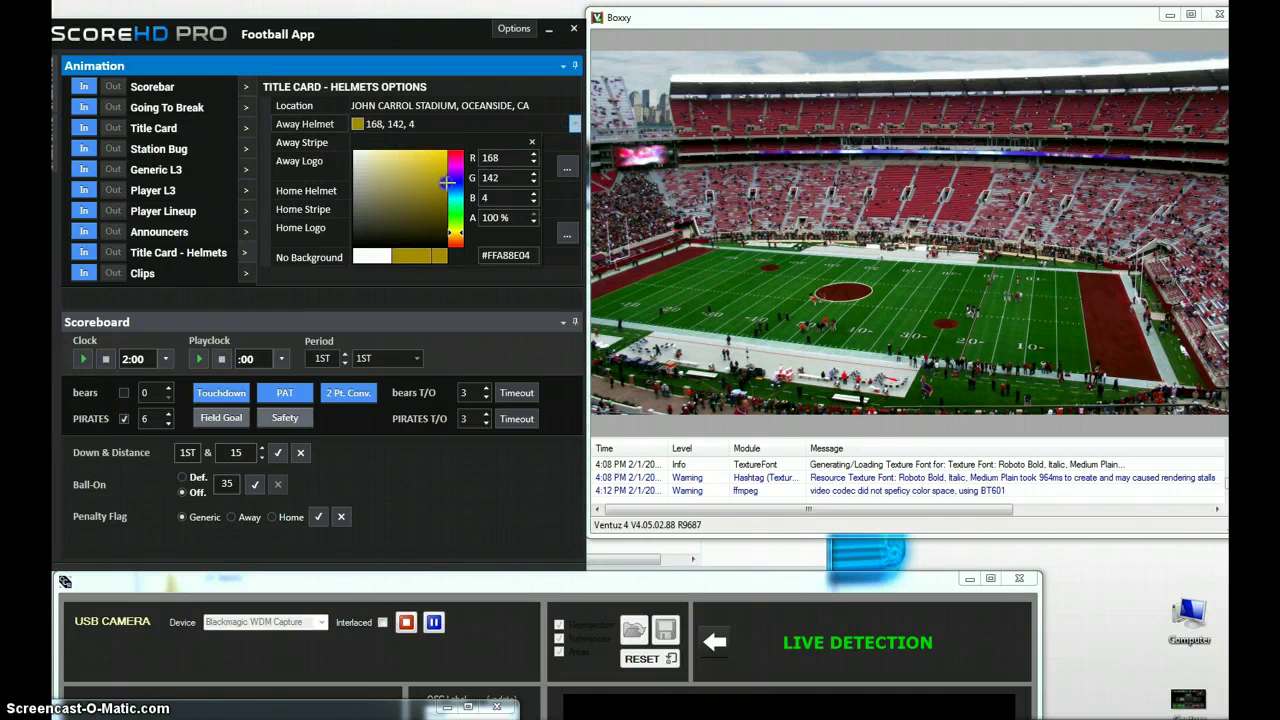
pyautogui.click(457, 172)
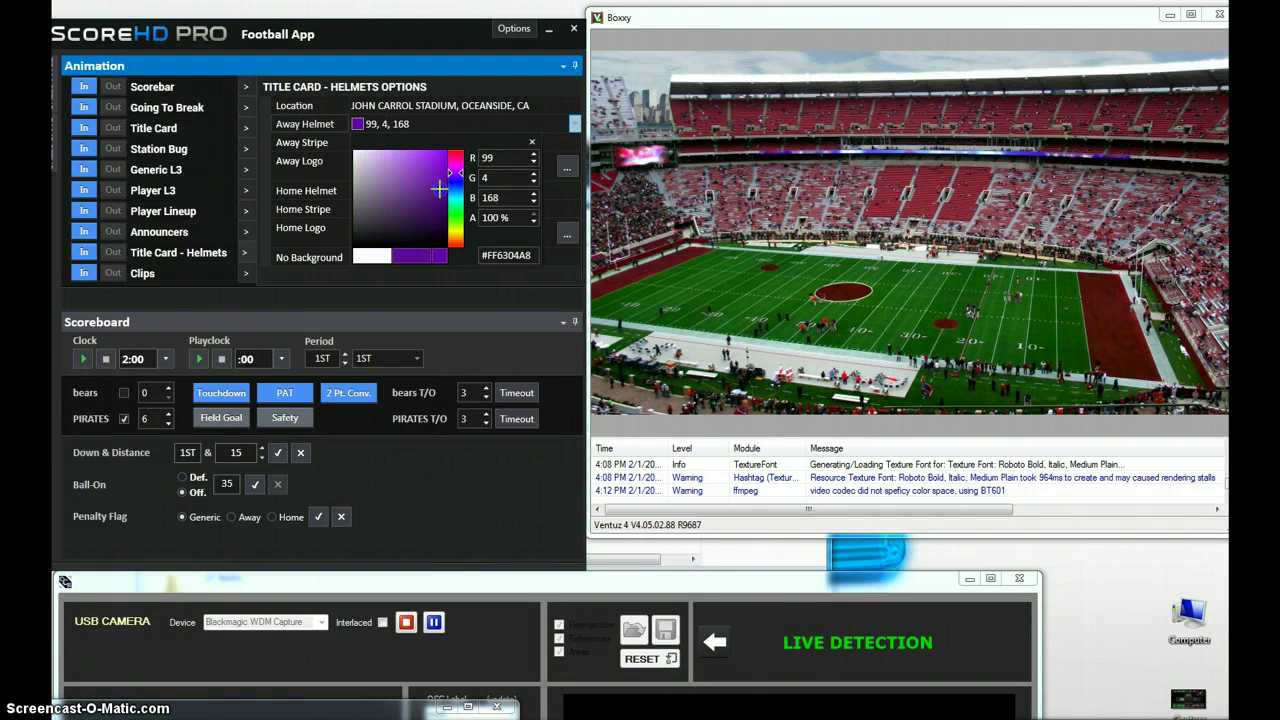
pyautogui.click(440, 189)
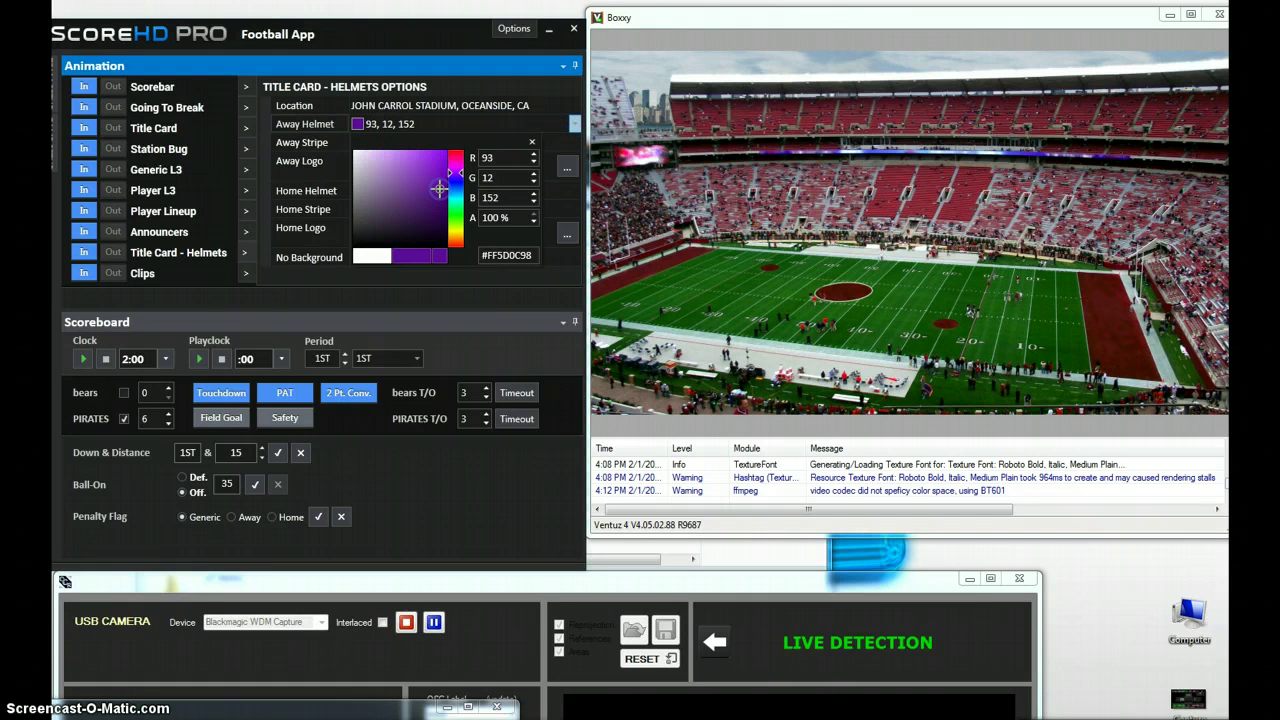
pyautogui.click(549, 300)
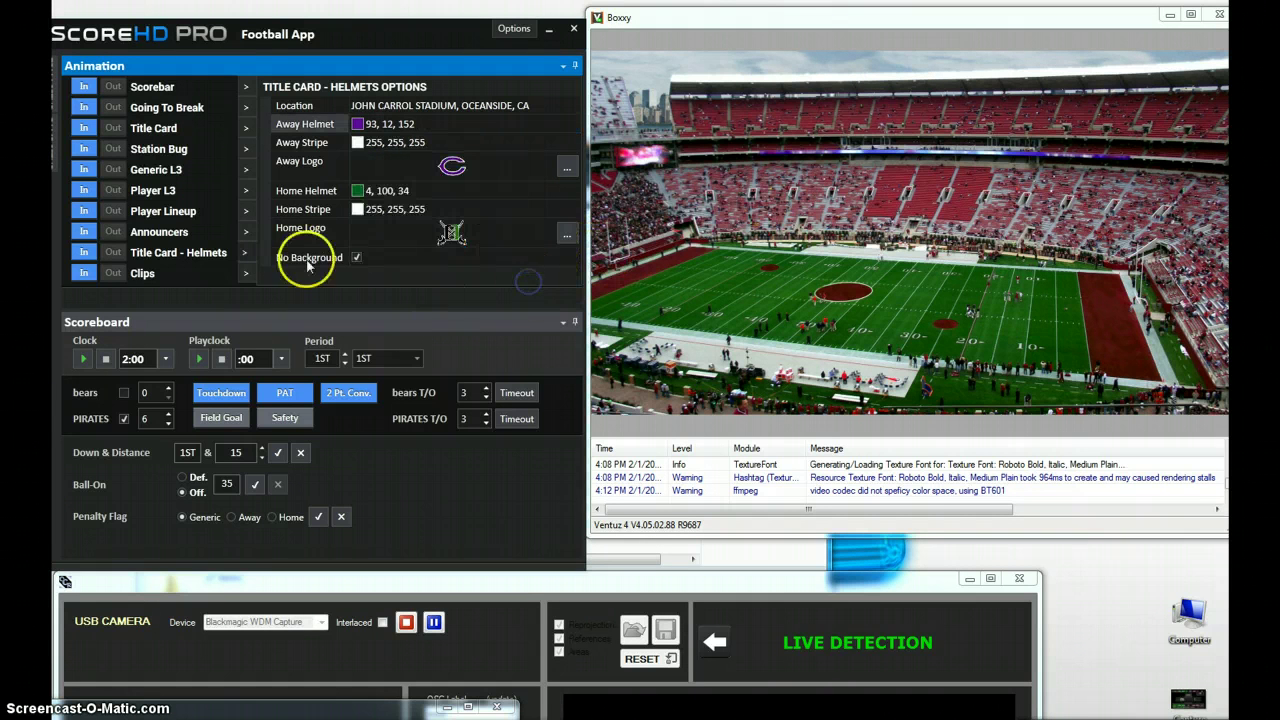
pyautogui.click(84, 254)
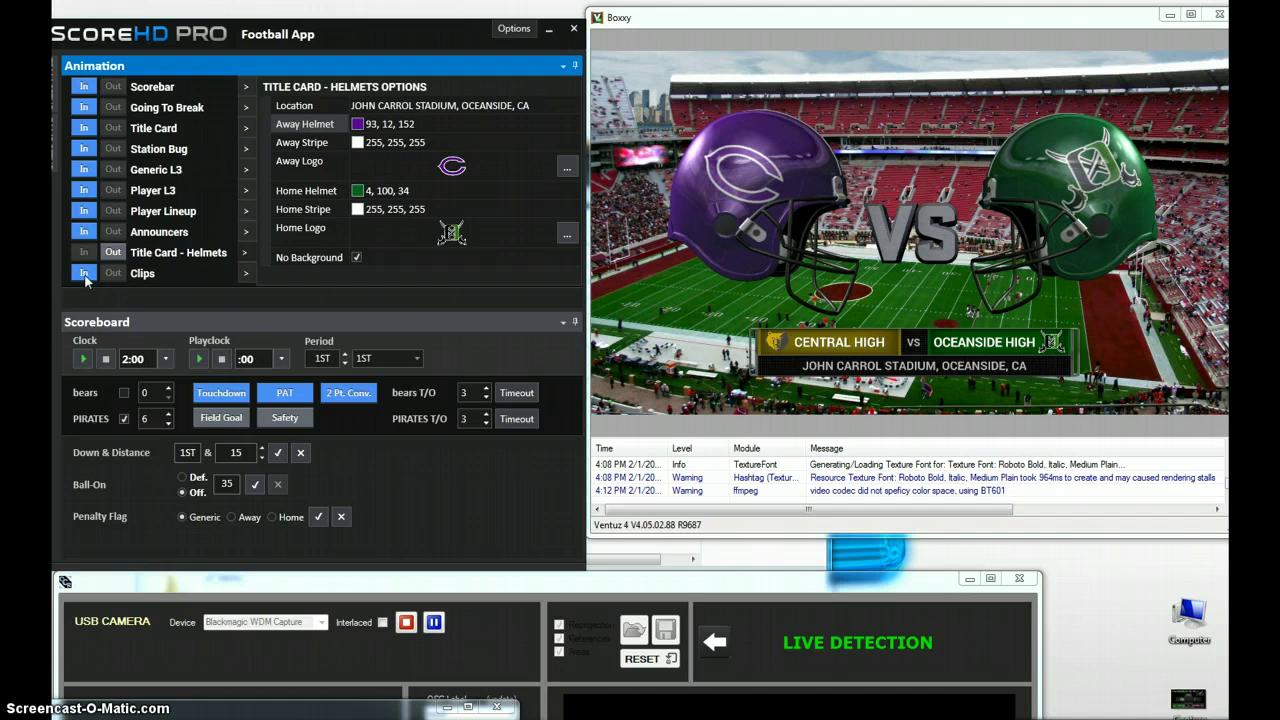
# Step: Roll the background clip behind the helmets card, then take the clip and card off air
pyautogui.click(84, 274)
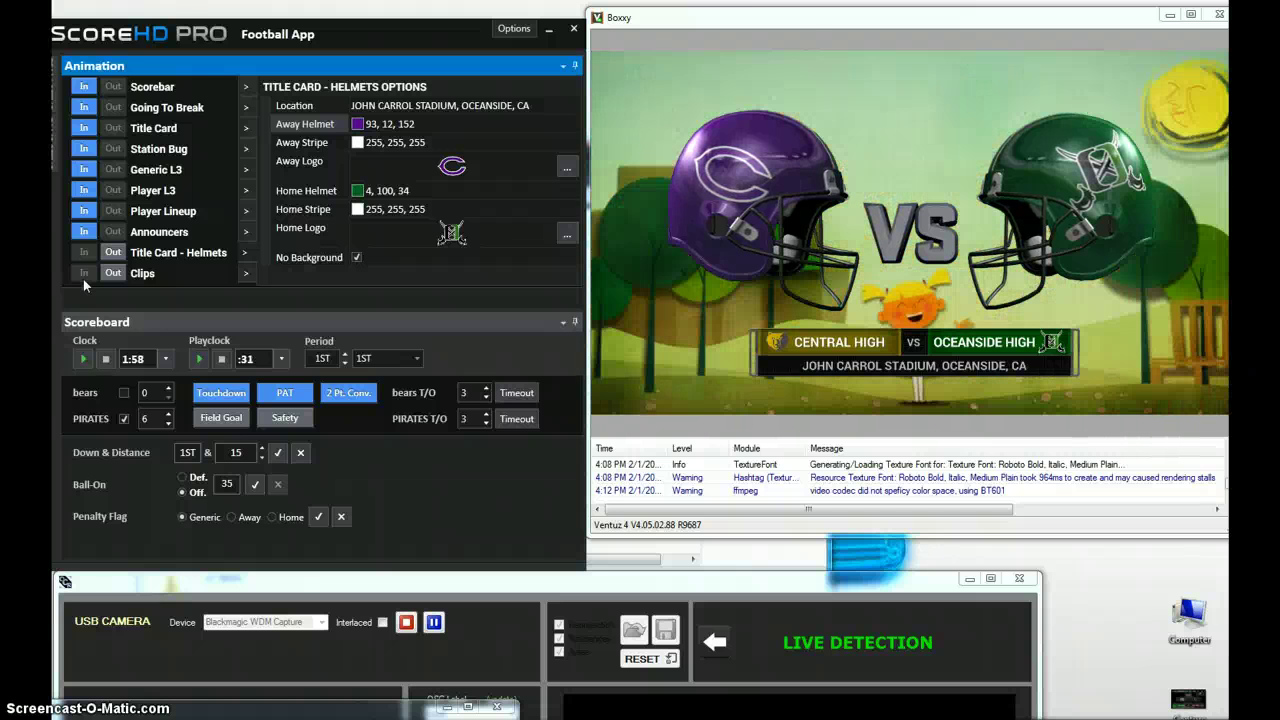
pyautogui.click(84, 279)
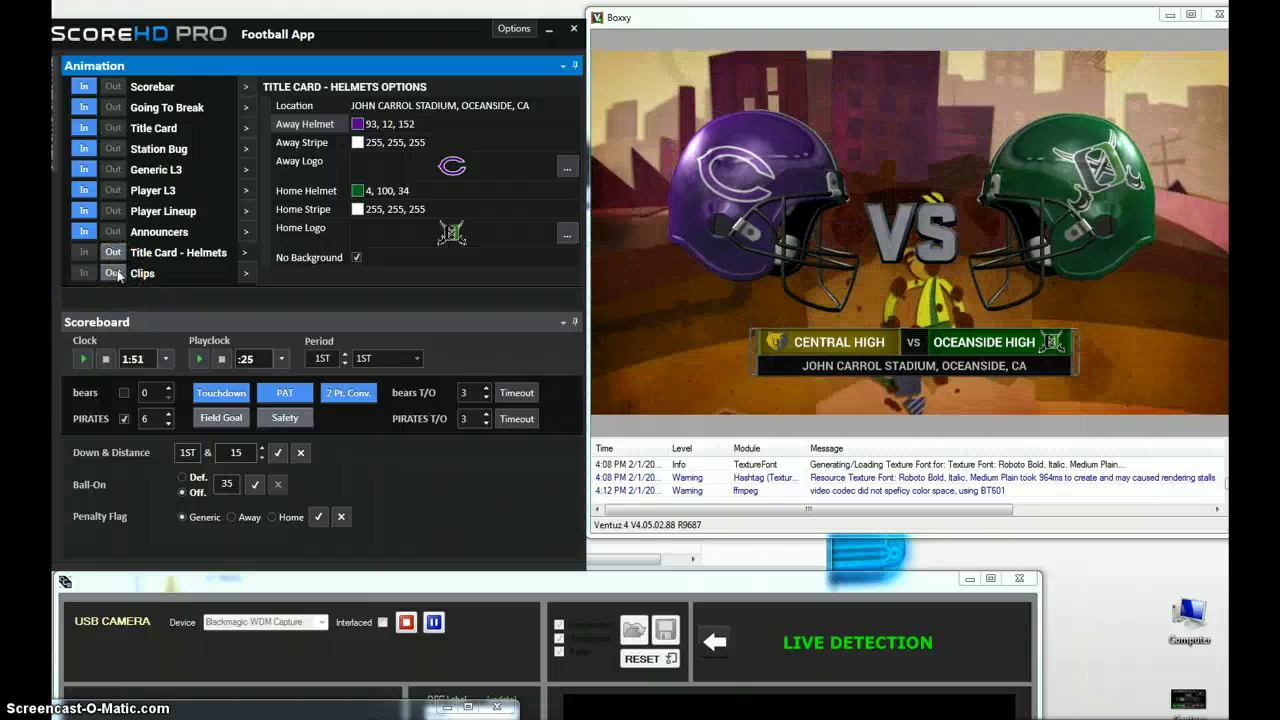
pyautogui.click(113, 273)
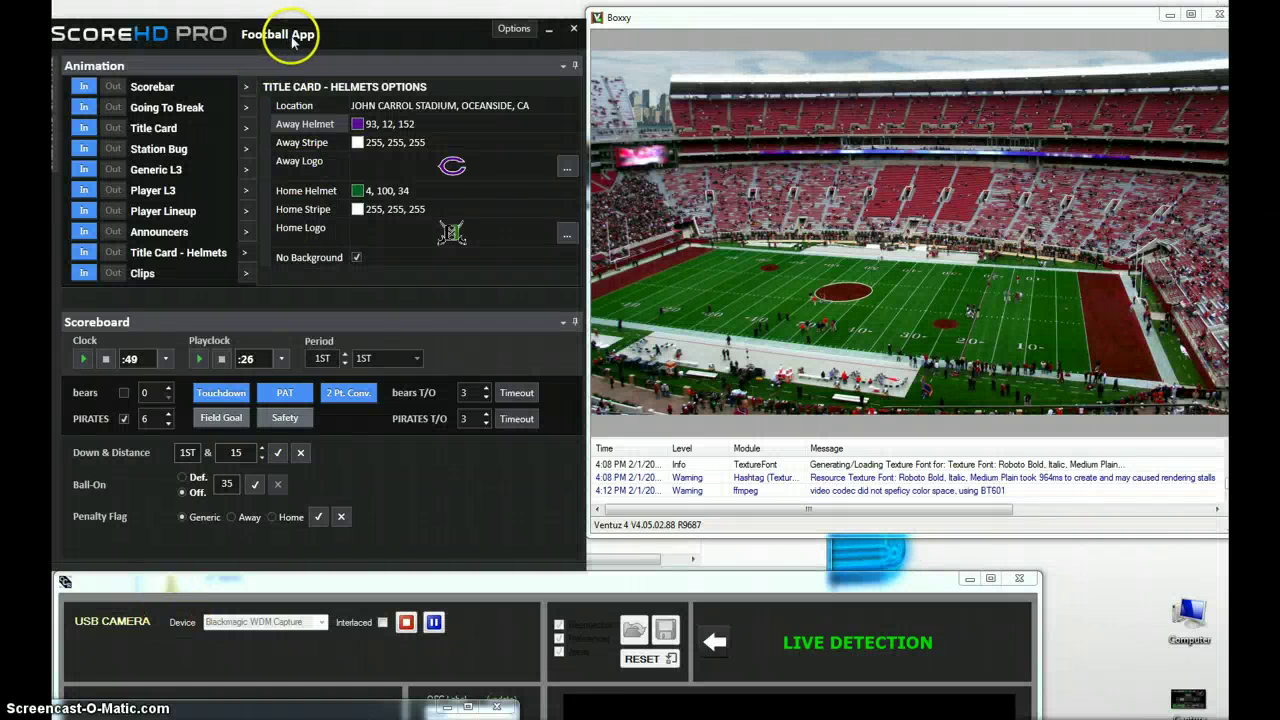
# Step: Load CHS.png as Central High's away logo in Team Setup
pyautogui.moveTo(293, 38); pyautogui.dragTo(309, 33)
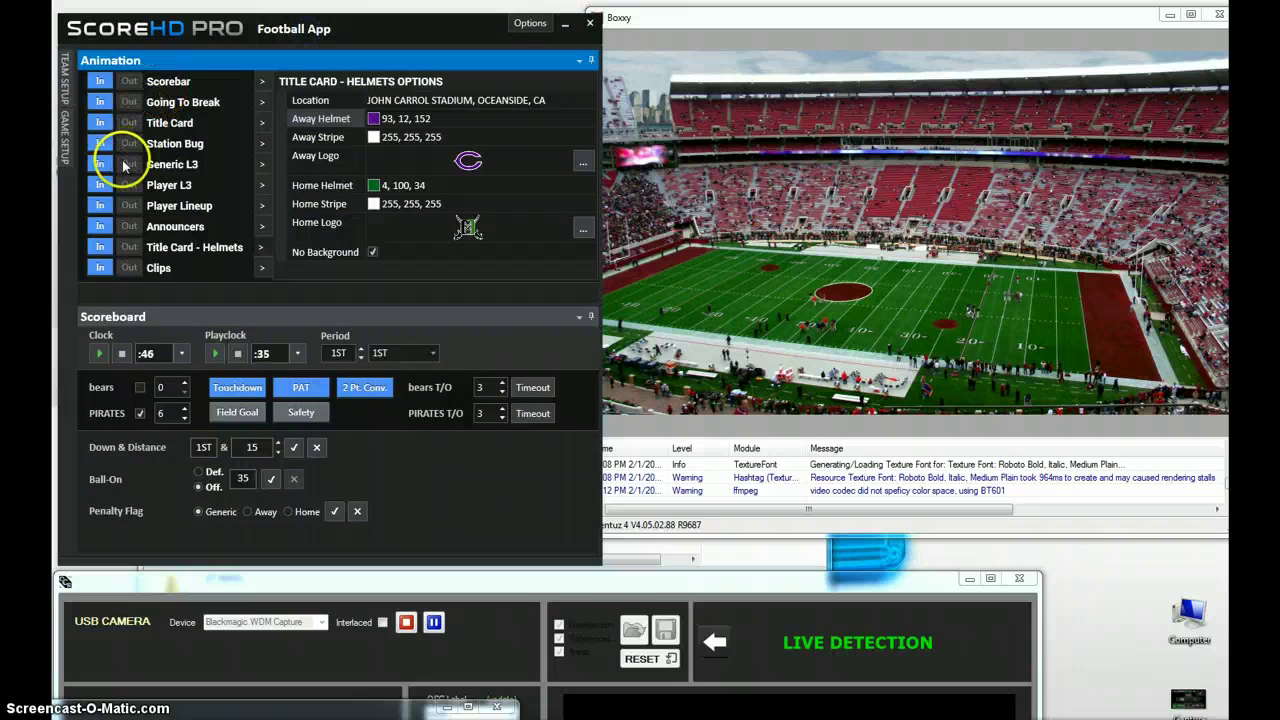
pyautogui.click(65, 91)
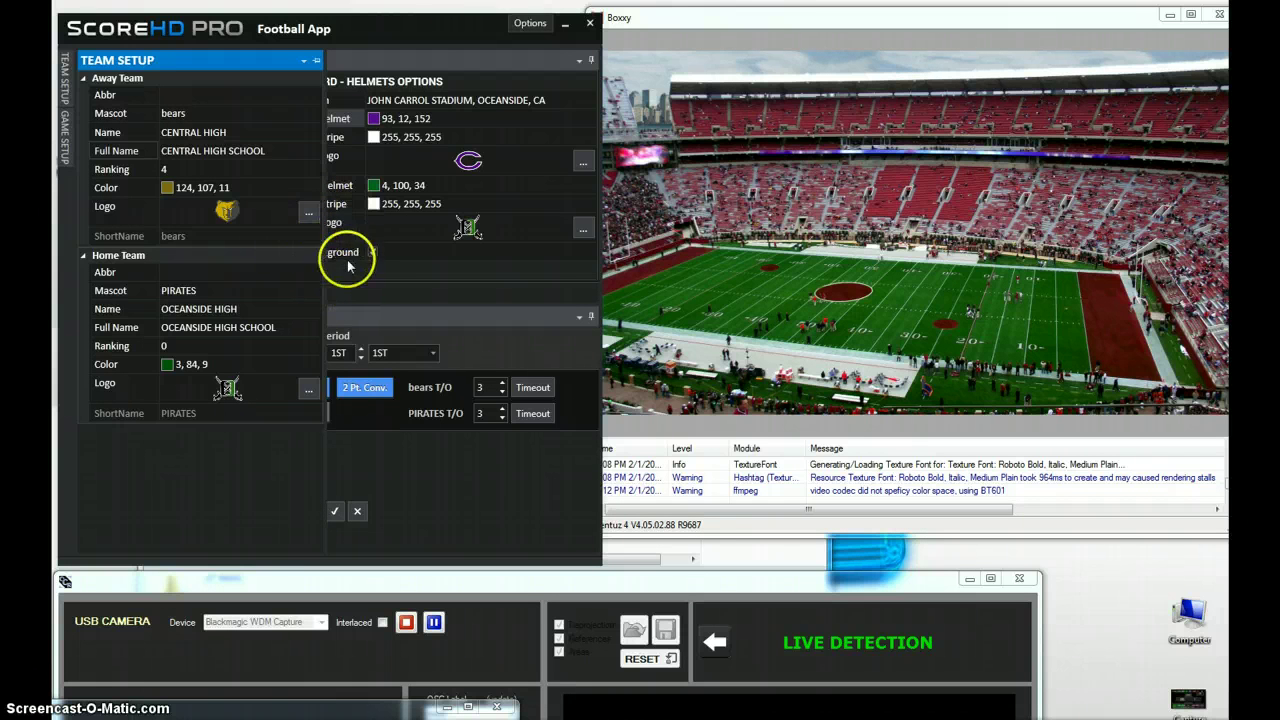
pyautogui.click(303, 212)
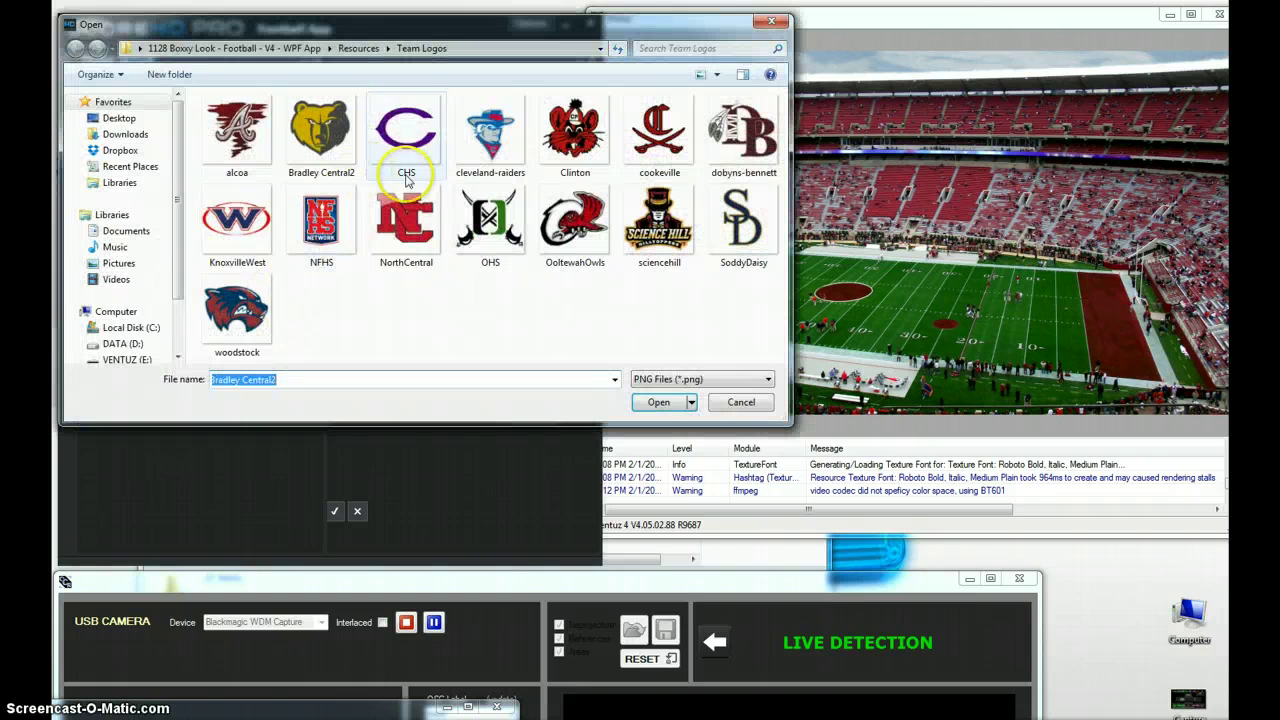
pyautogui.click(405, 128)
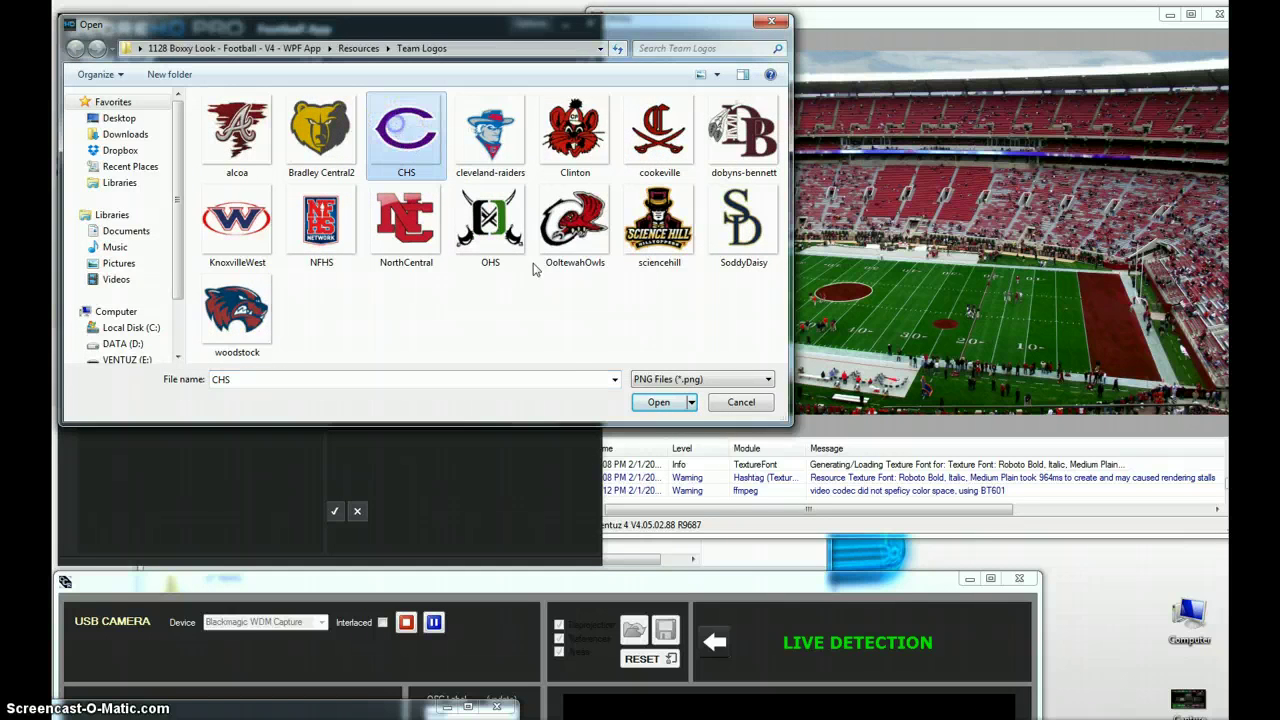
pyautogui.click(660, 400)
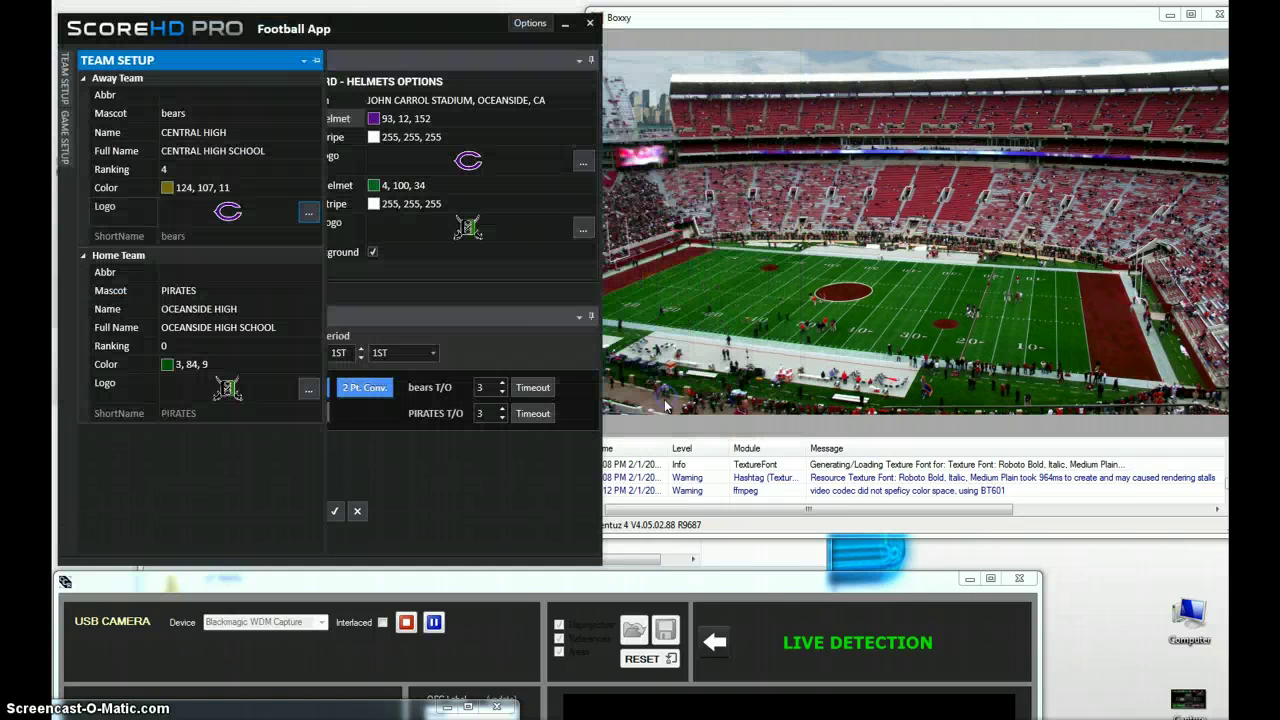
# Step: Set the away team colour to purple 110, 31, 180
pyautogui.click(315, 188)
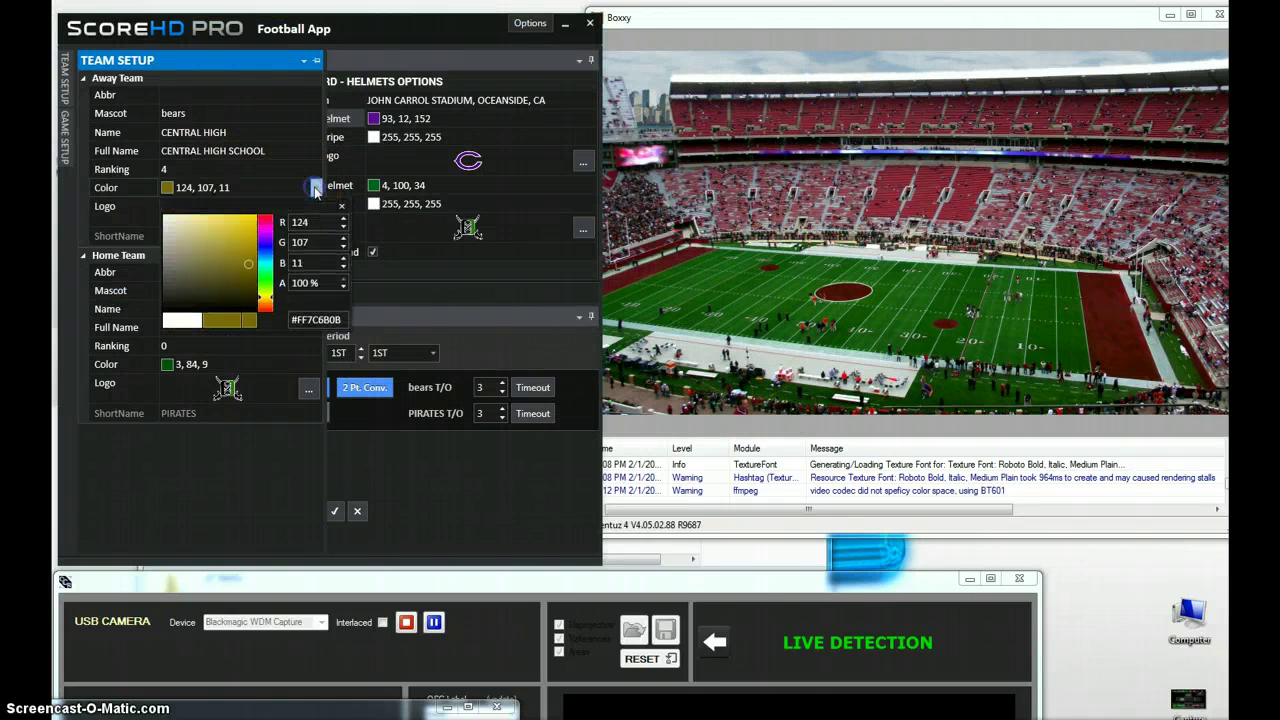
pyautogui.click(241, 242)
pyautogui.click(266, 240)
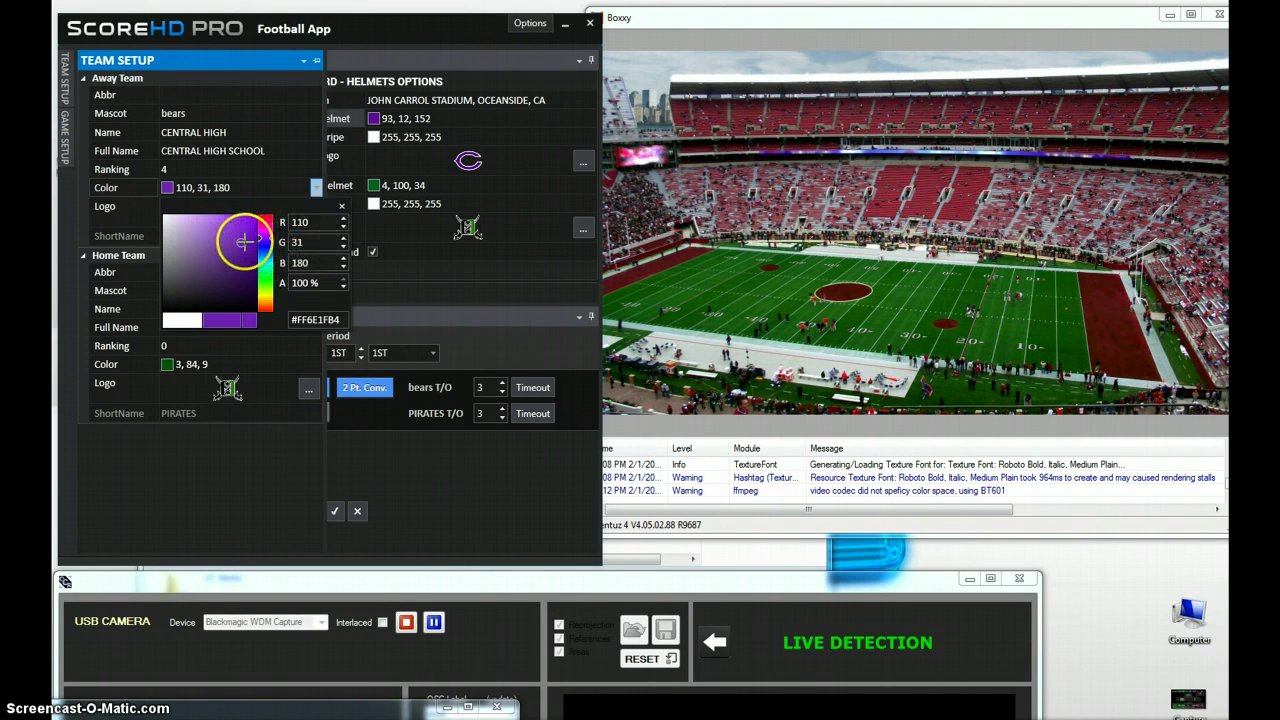
pyautogui.click(390, 290)
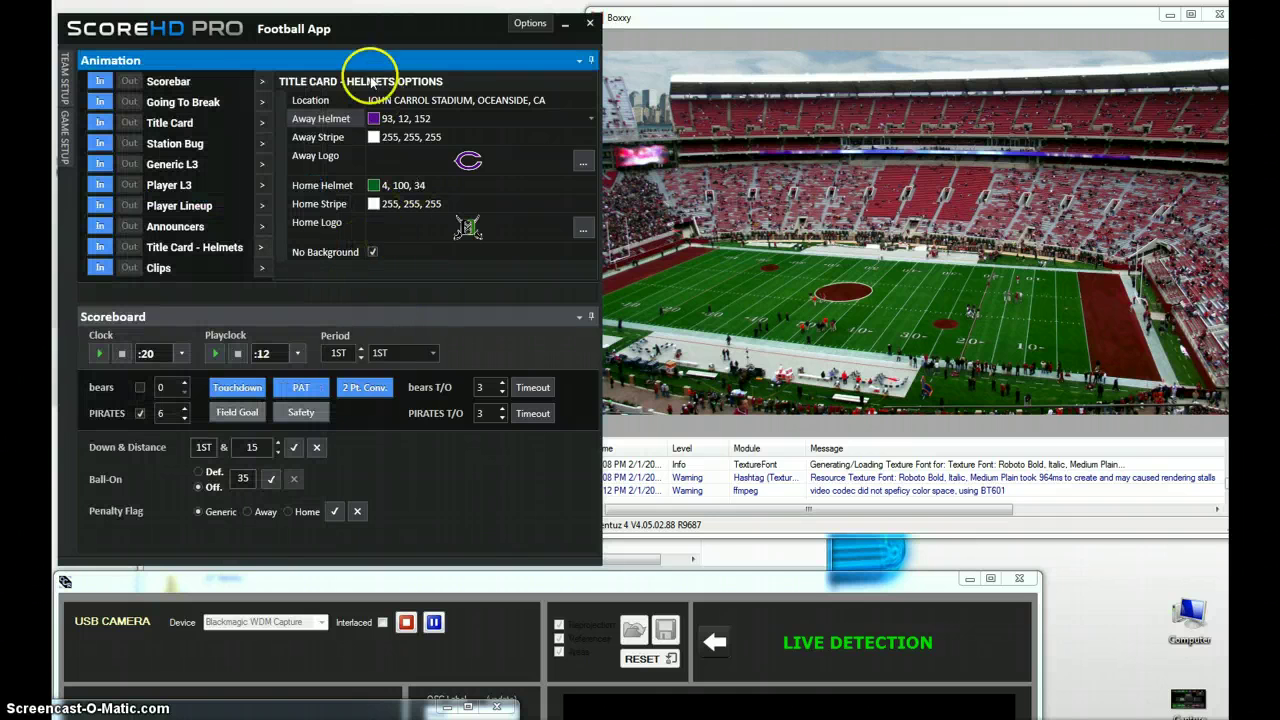
# Step: Animate the Bears 0 – Pirates 6, 1st quarter scorebar with running clock onto the stadium output
pyautogui.moveTo(404, 38); pyautogui.dragTo(380, 32)
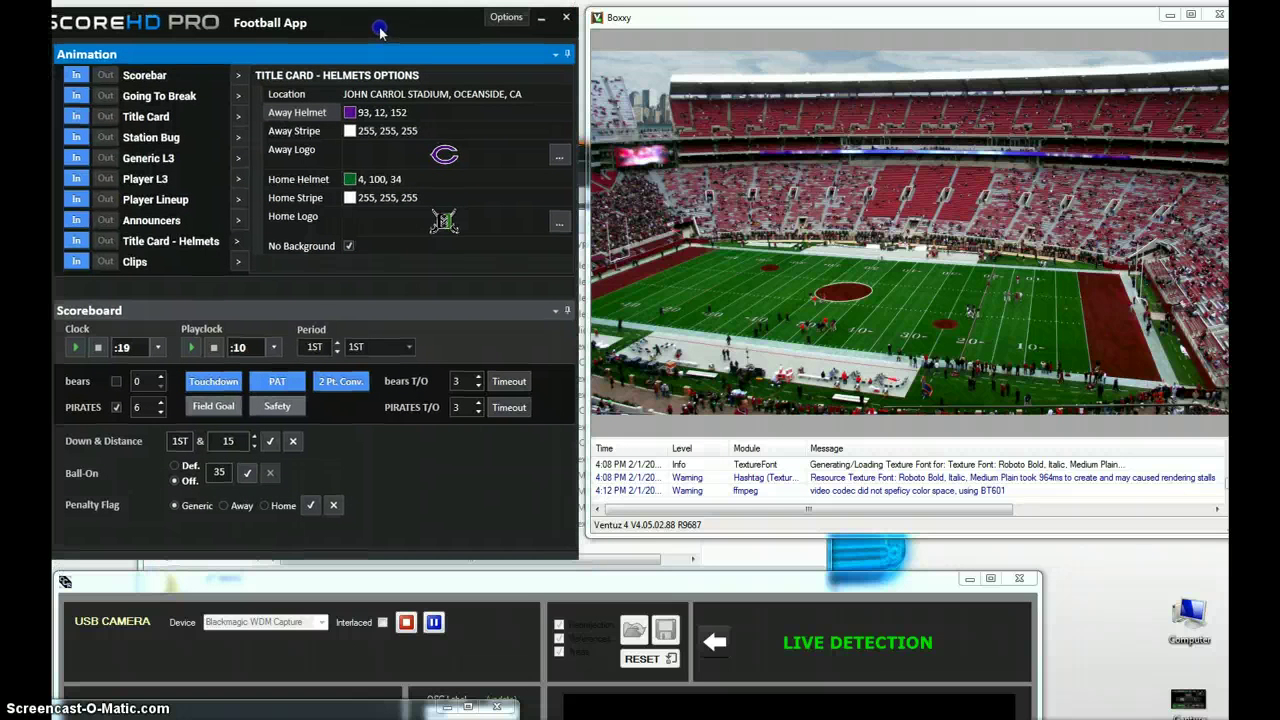
pyautogui.click(238, 78)
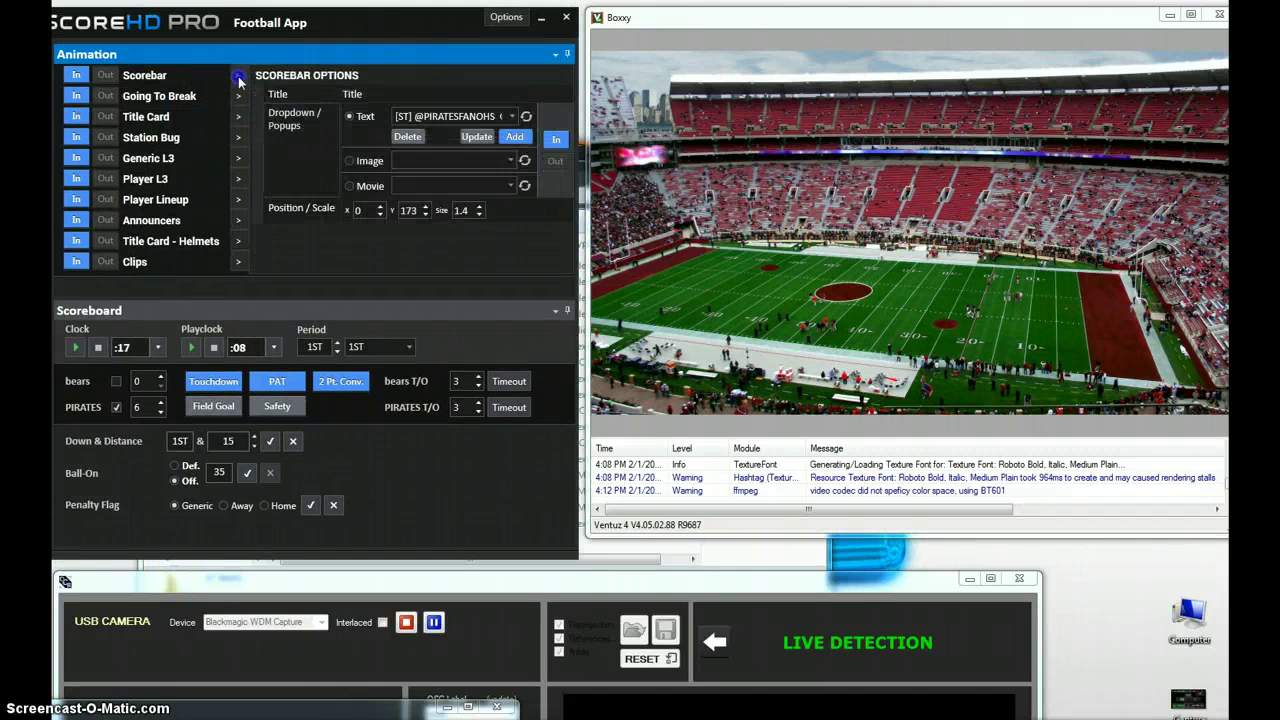
pyautogui.click(76, 76)
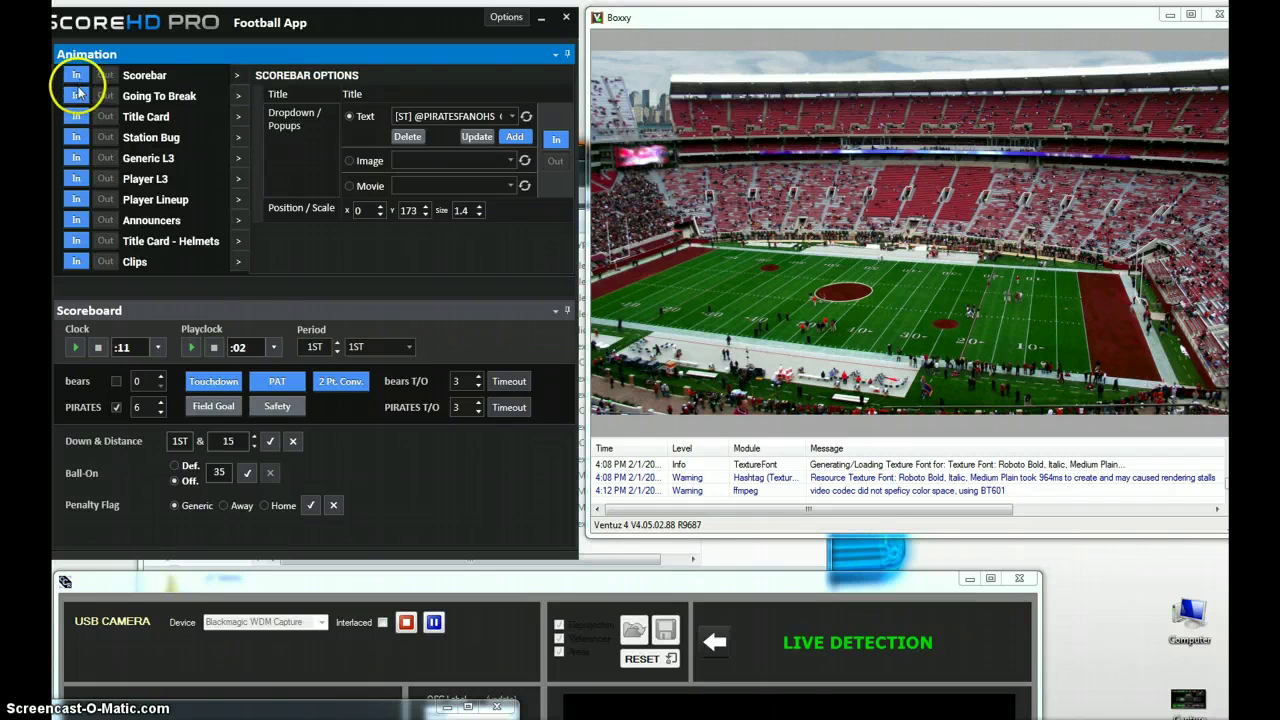
pyautogui.click(78, 76)
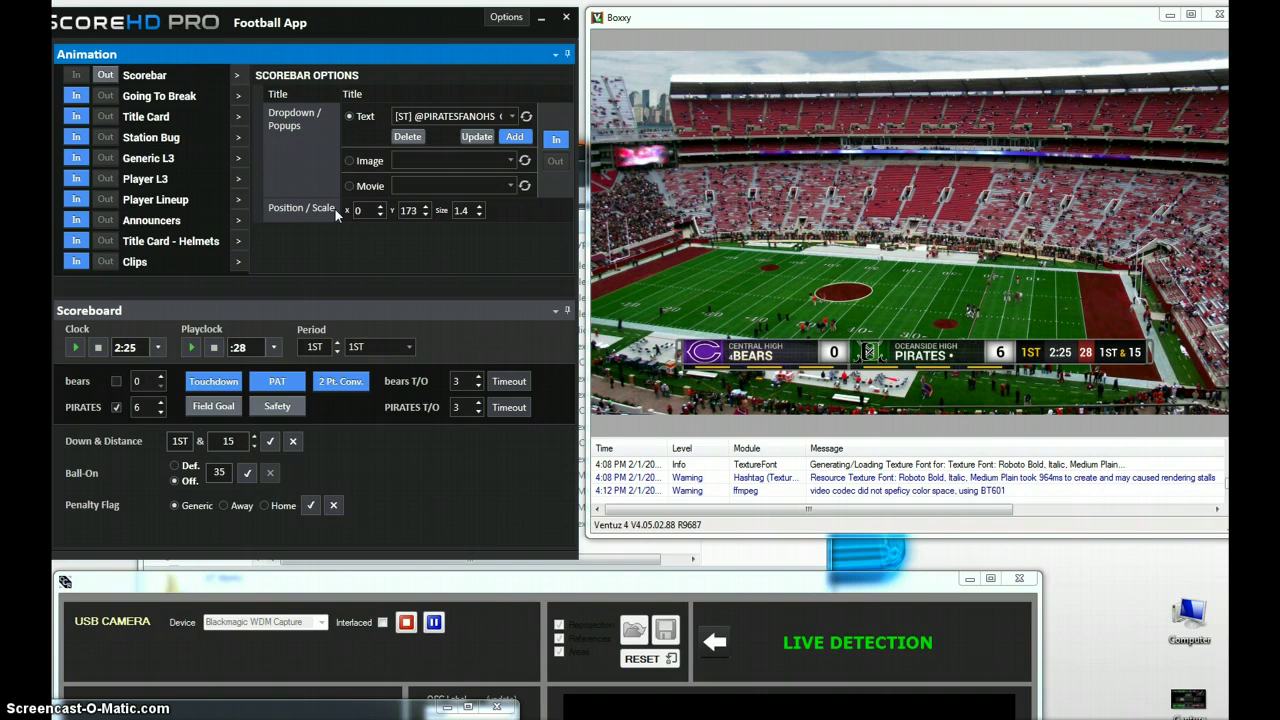
pyautogui.click(730, 590)
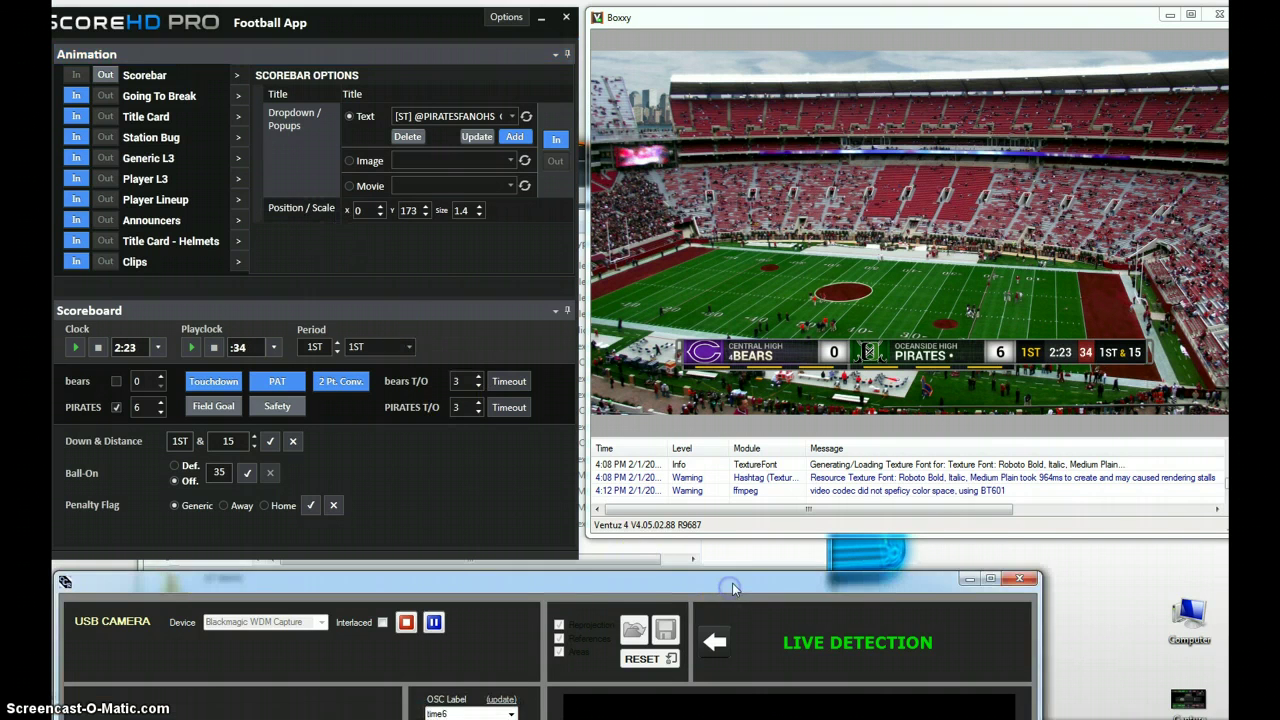
pyautogui.moveTo(732, 588); pyautogui.dragTo(862, 87)
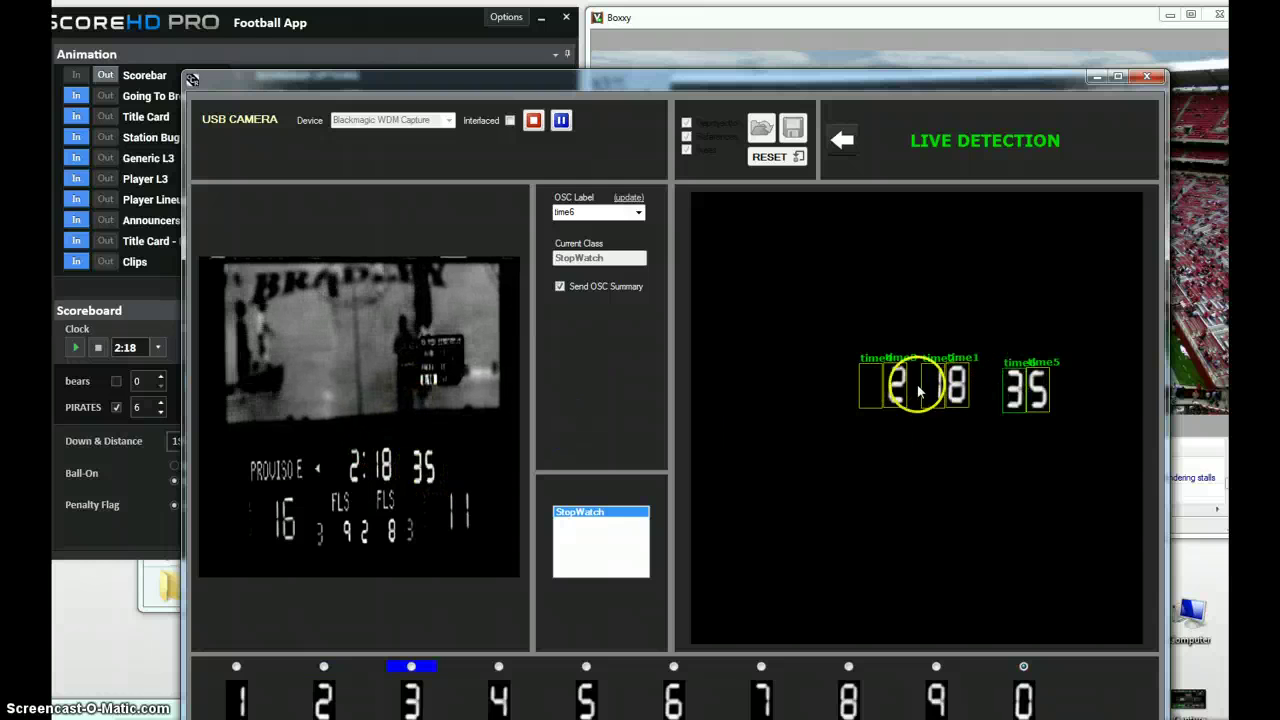
pyautogui.moveTo(922, 87); pyautogui.dragTo(790, 580)
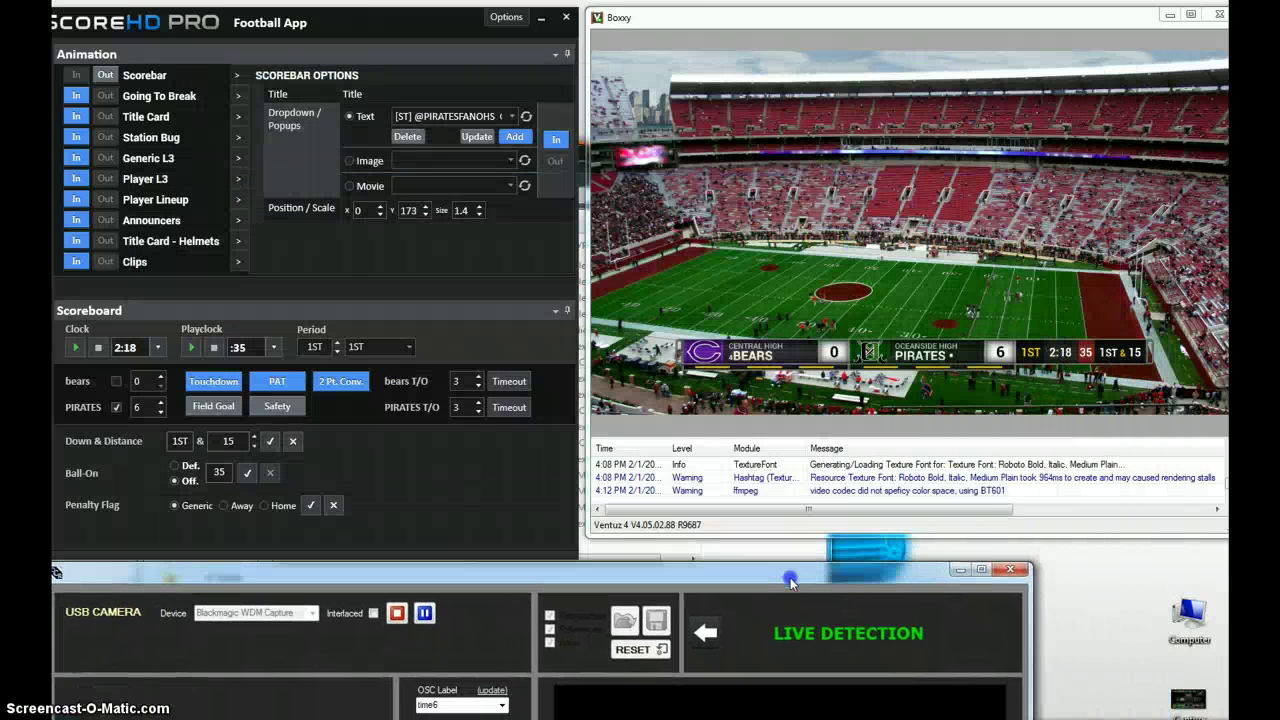